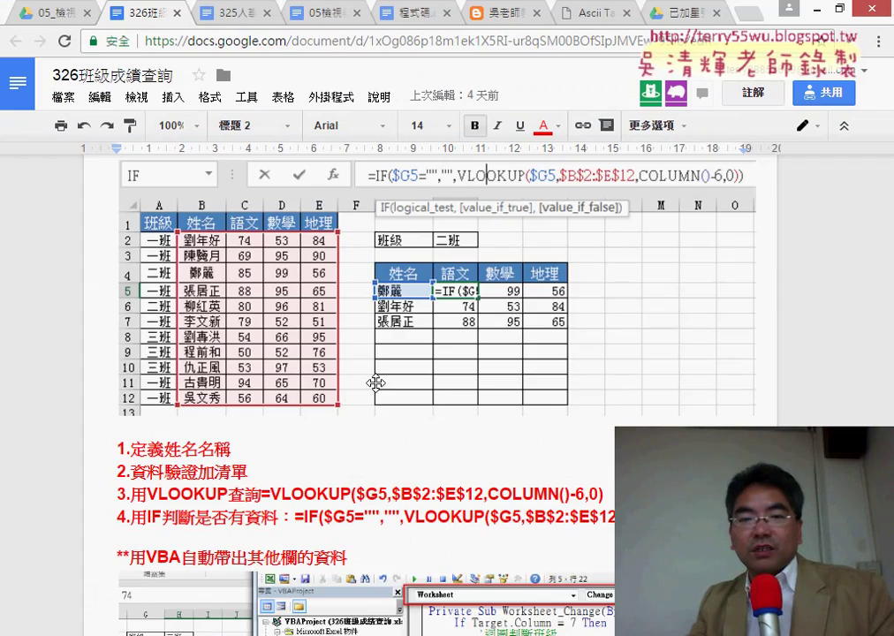
Step: Return to the top of the 班級成績查詢 notes and click into the text above the function line
{"action": "scroll", "coordinate": [375, 375], "scroll_direction": "down", "scroll_amount": 10}
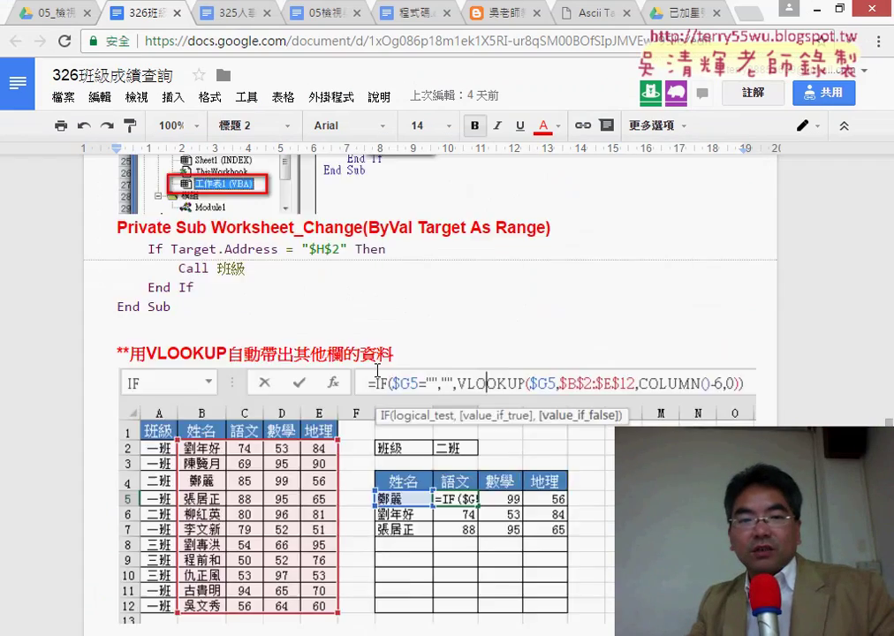
{"action": "scroll", "coordinate": [377, 369], "scroll_direction": "up", "scroll_amount": 5}
{"action": "scroll", "coordinate": [378, 363], "scroll_direction": "up", "scroll_amount": 5}
{"action": "scroll", "coordinate": [371, 371], "scroll_direction": "up", "scroll_amount": 5}
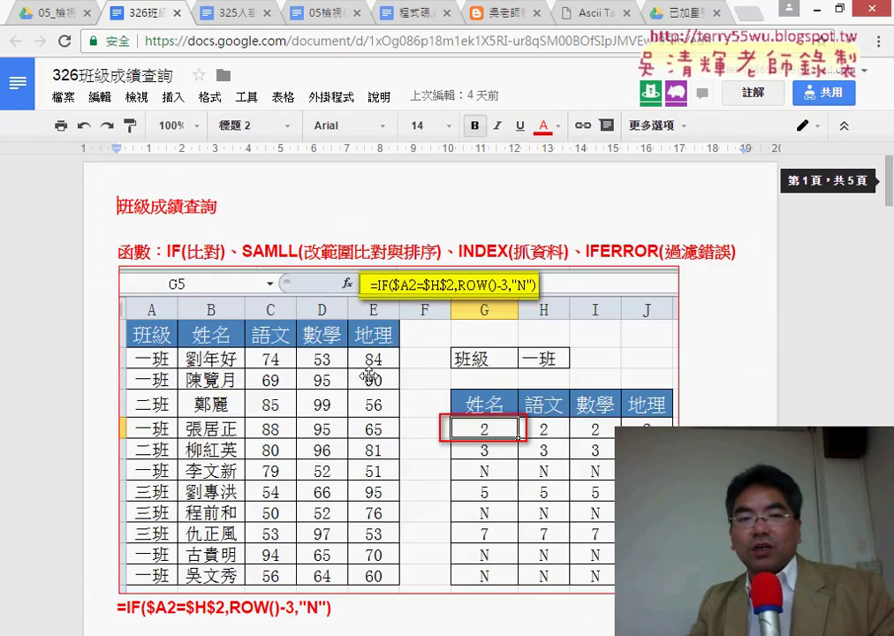
{"action": "left_click", "coordinate": [177, 235]}
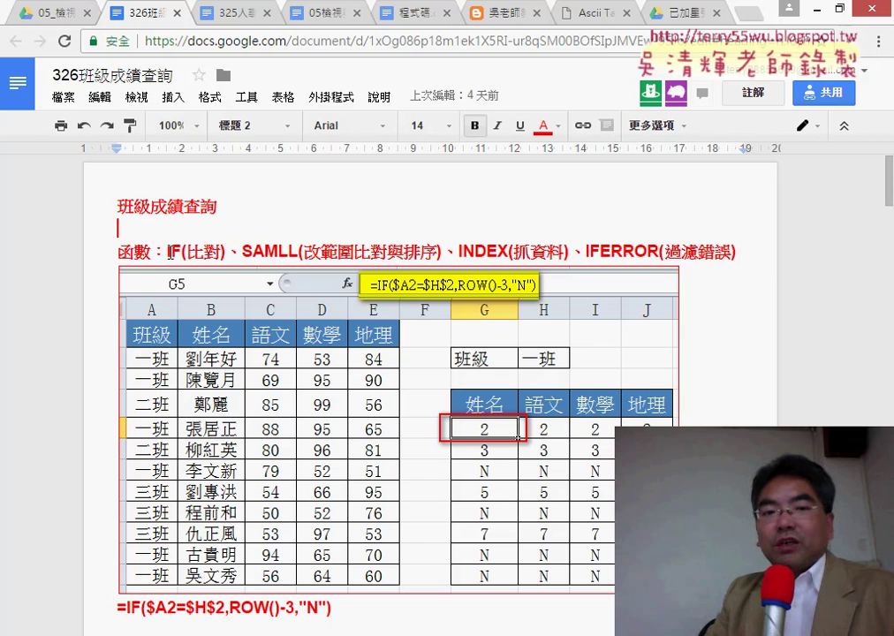
Step: Highlight IF(比對), then SAMLL(改範圍比對與排序), in the 函數 heading line
{"action": "left_click_drag", "start_coordinate": [167, 252], "coordinate": [223, 252]}
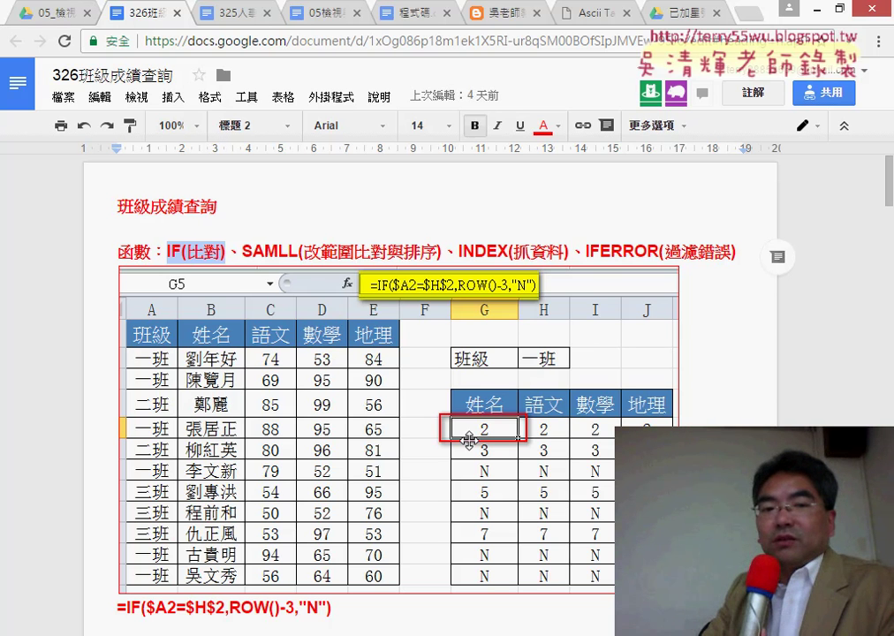
{"action": "left_click_drag", "start_coordinate": [242, 252], "coordinate": [441, 251]}
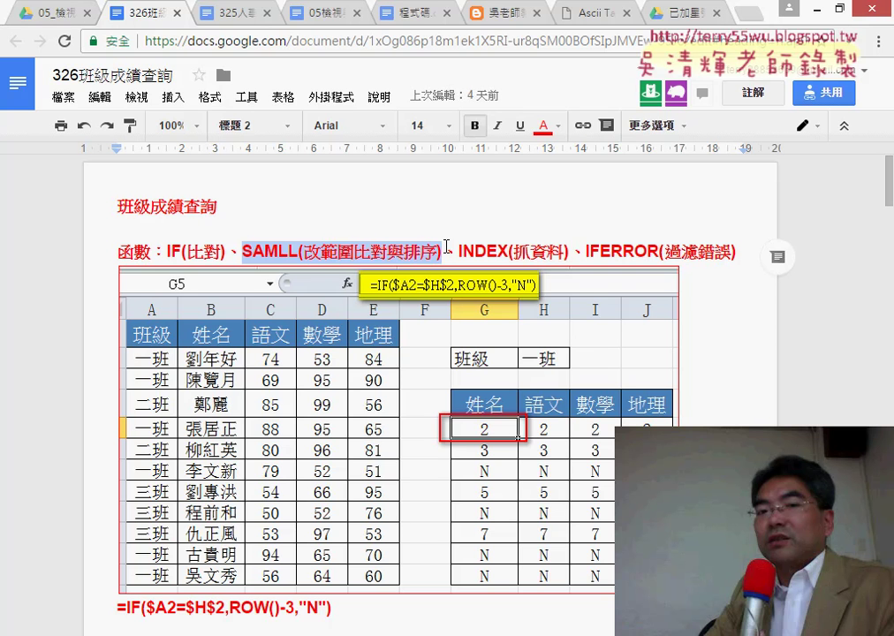
Step: Highlight the INDEX(抓資料) entry in the 函數 heading line while explaining it
{"action": "left_click_drag", "start_coordinate": [455, 251], "coordinate": [548, 251]}
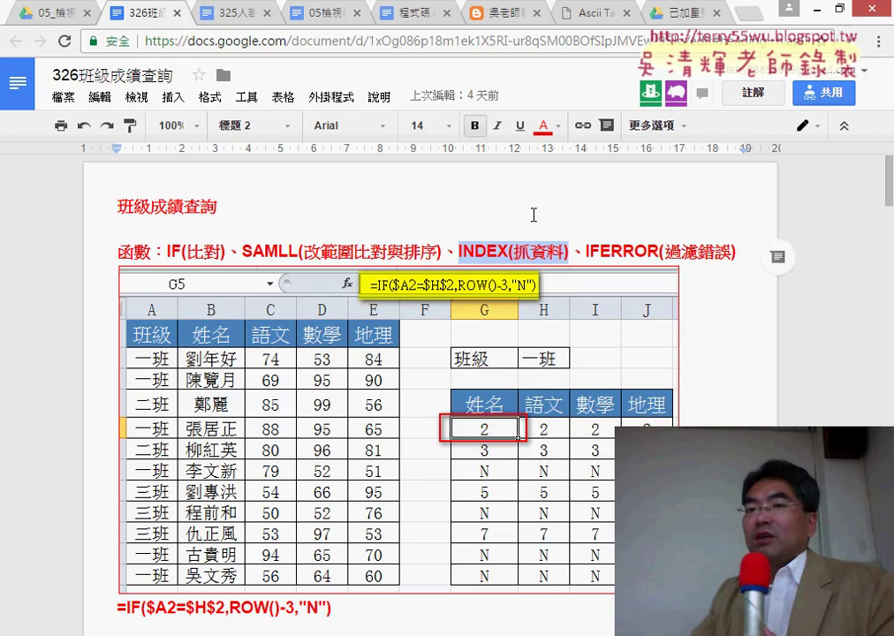
Step: Switch to the Excel workbook and clear the old names and scores in G5:J12
{"action": "left_click", "coordinate": [817, 8]}
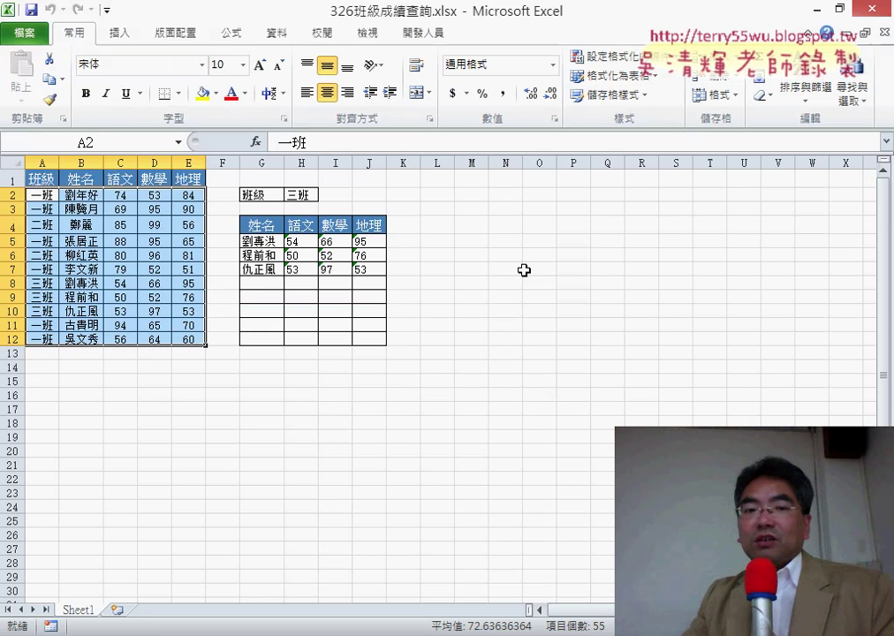
{"action": "left_click_drag", "start_coordinate": [256, 242], "coordinate": [375, 339]}
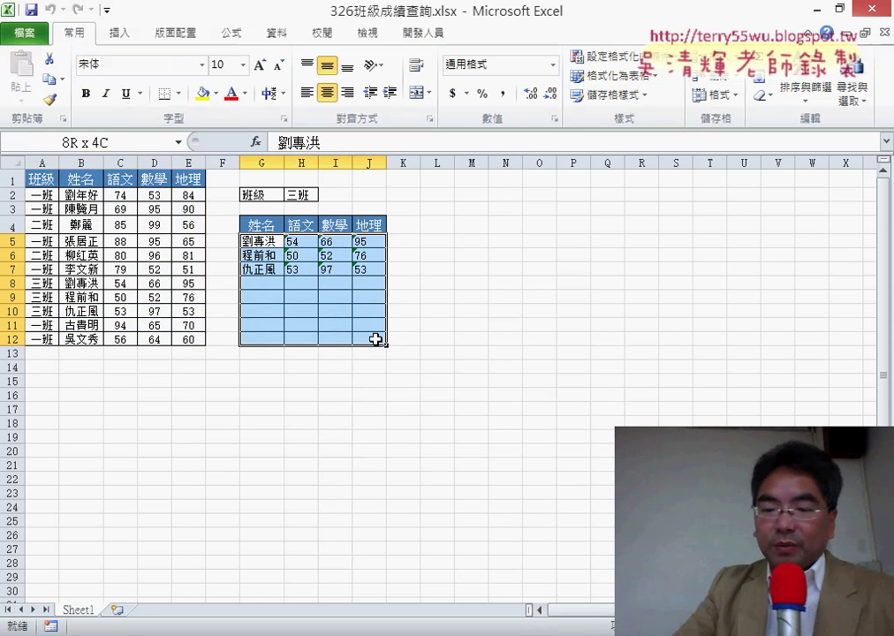
{"action": "key", "text": "Delete"}
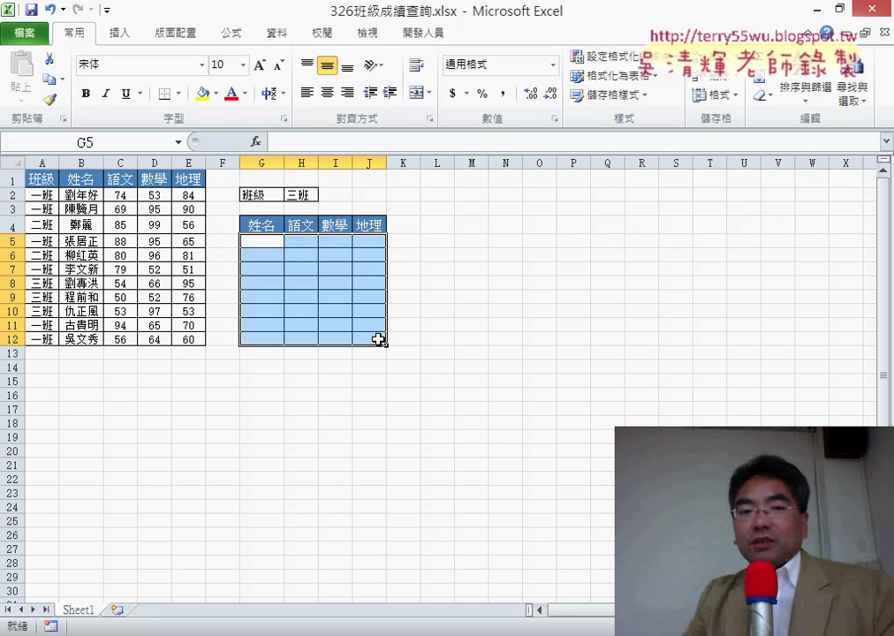
Step: Open H2's Data Validation settings and select its source list 一班,二班,三班
{"action": "left_click", "coordinate": [309, 196]}
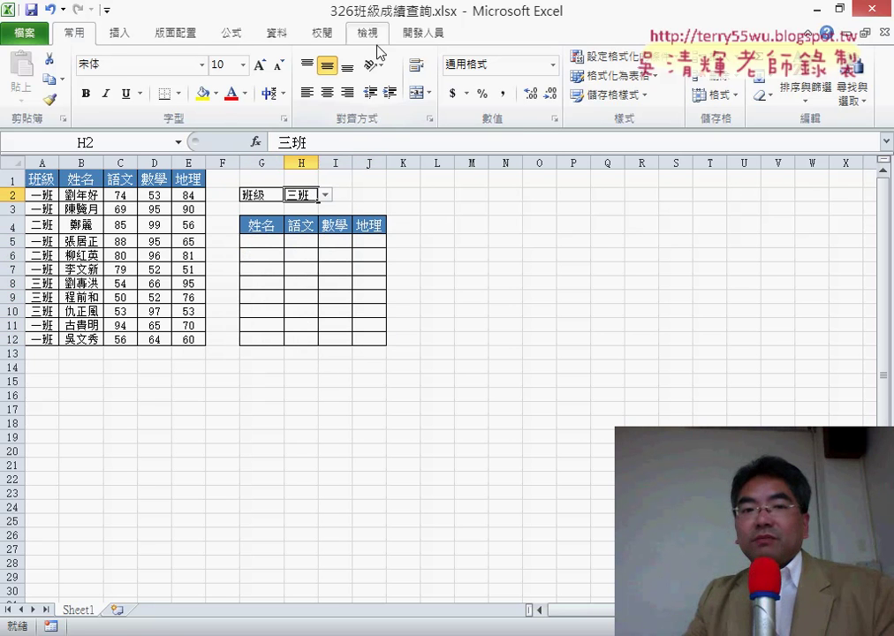
{"action": "left_click", "coordinate": [281, 33]}
{"action": "left_click", "coordinate": [598, 71]}
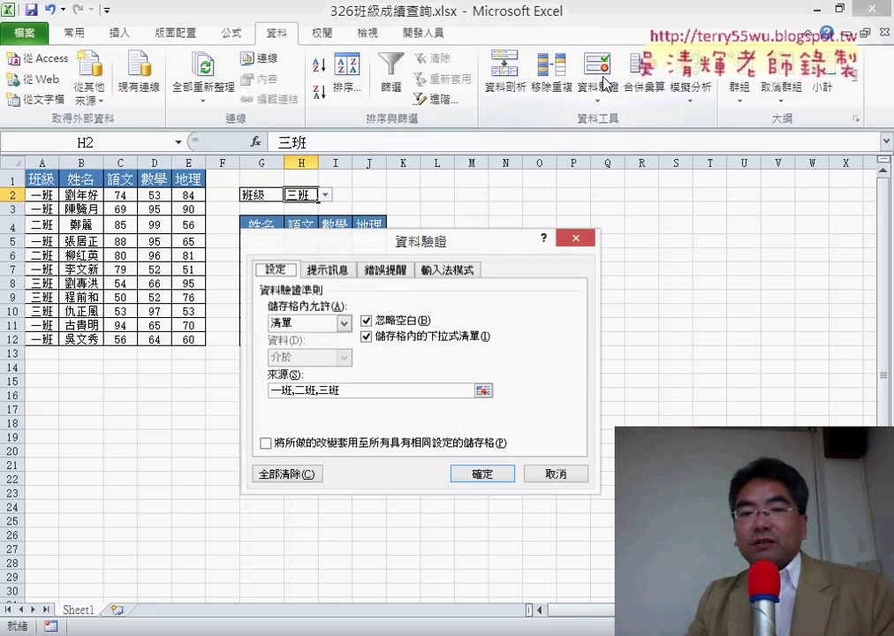
{"action": "left_click_drag", "start_coordinate": [478, 241], "coordinate": [768, 171]}
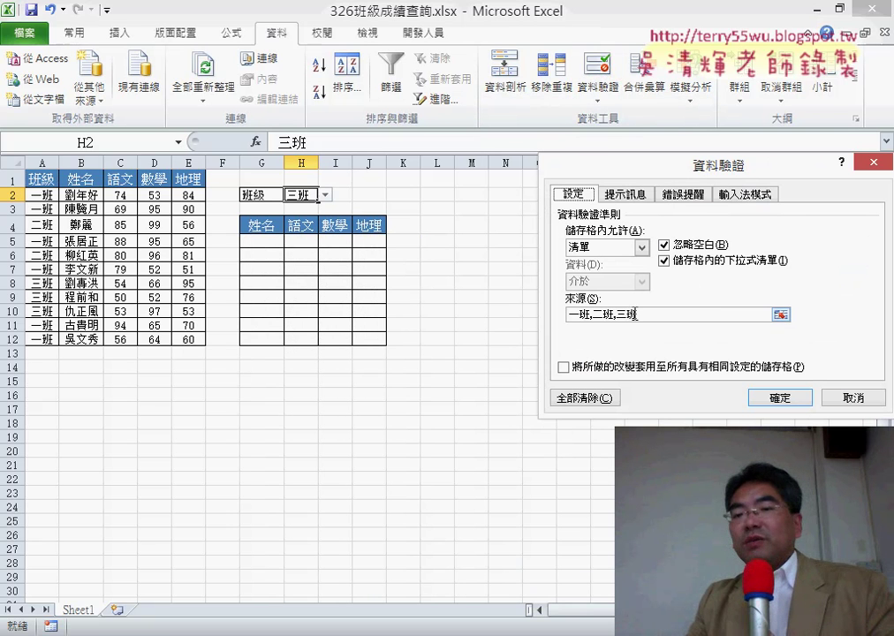
{"action": "left_click_drag", "start_coordinate": [568, 314], "coordinate": [671, 314]}
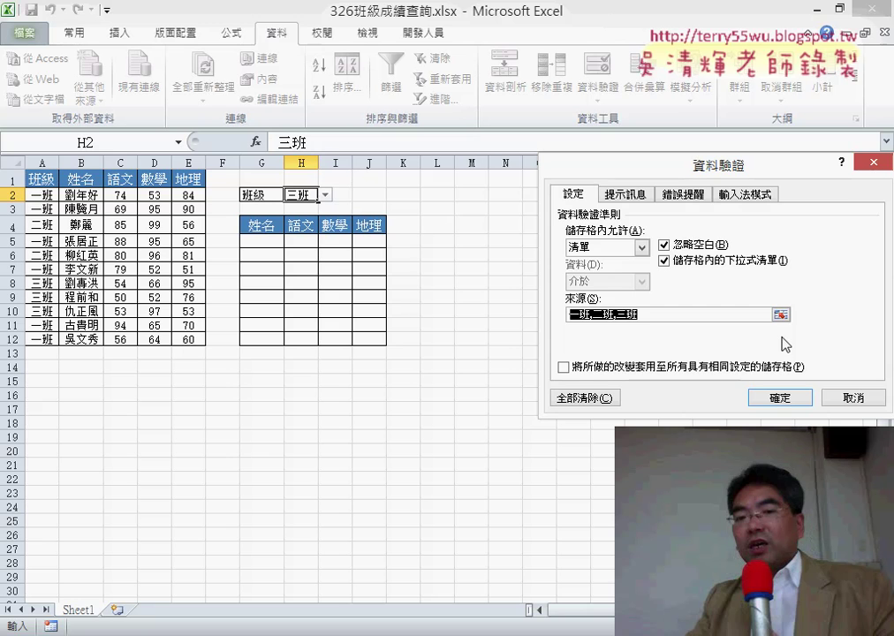
Step: Close the validation settings and insert an IF function into G5 from the Logical category
{"action": "left_click", "coordinate": [780, 398]}
{"action": "left_click", "coordinate": [269, 242]}
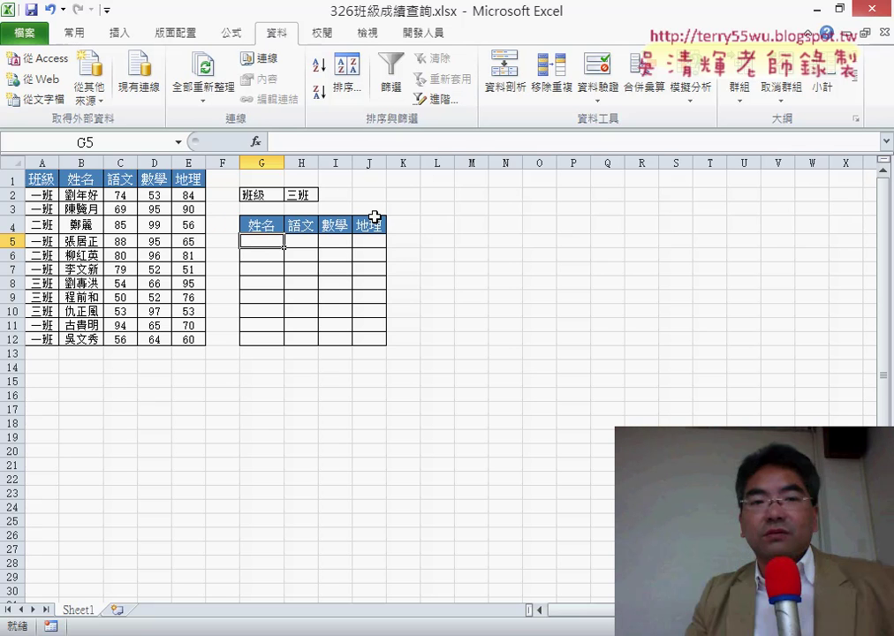
{"action": "left_click", "coordinate": [256, 142]}
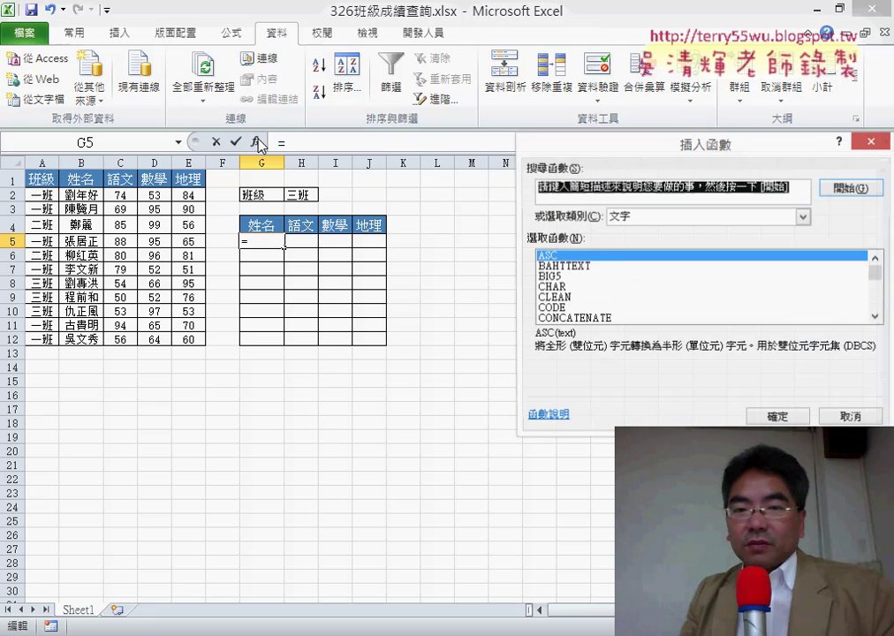
{"action": "left_click", "coordinate": [685, 219]}
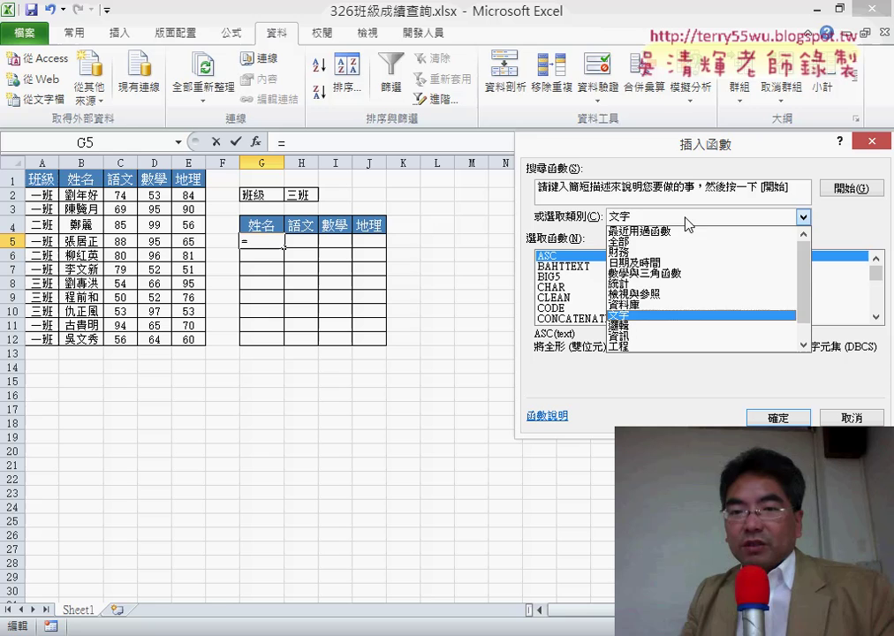
{"action": "left_click", "coordinate": [684, 325]}
{"action": "double_click", "coordinate": [573, 276]}
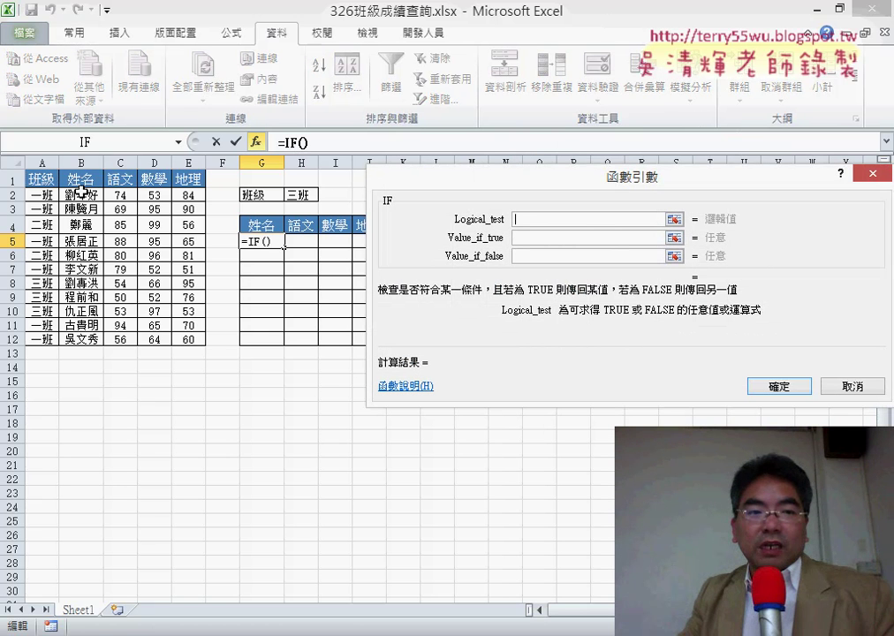
Step: Set the IF logical test to A2=H2, comparing each row's class with H2
{"action": "left_click", "coordinate": [42, 193]}
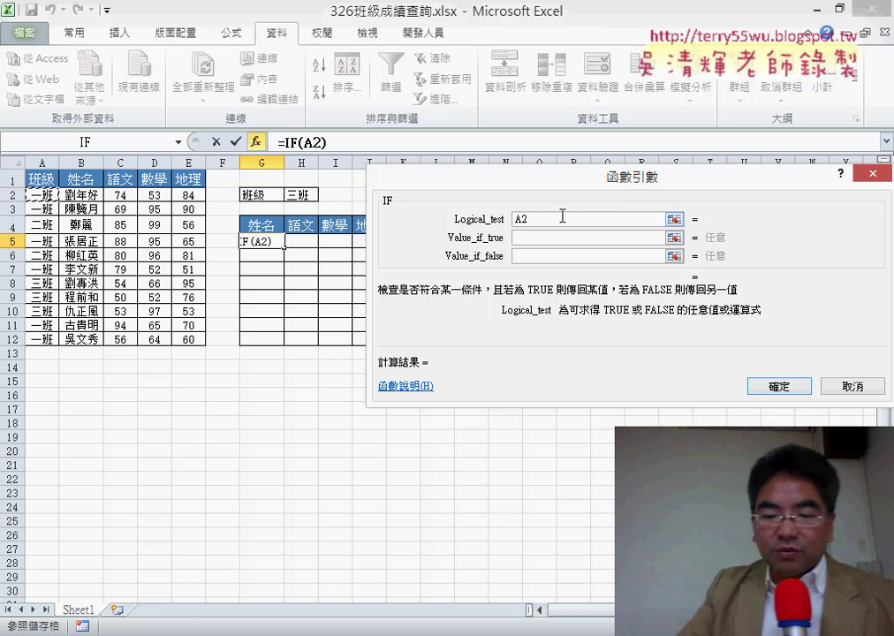
{"action": "type", "text": "="}
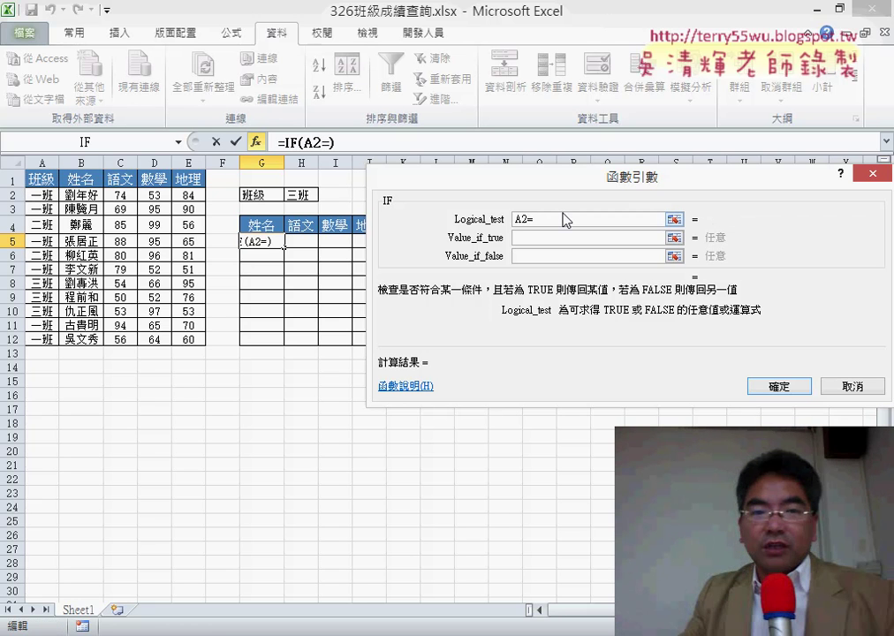
{"action": "left_click", "coordinate": [303, 195]}
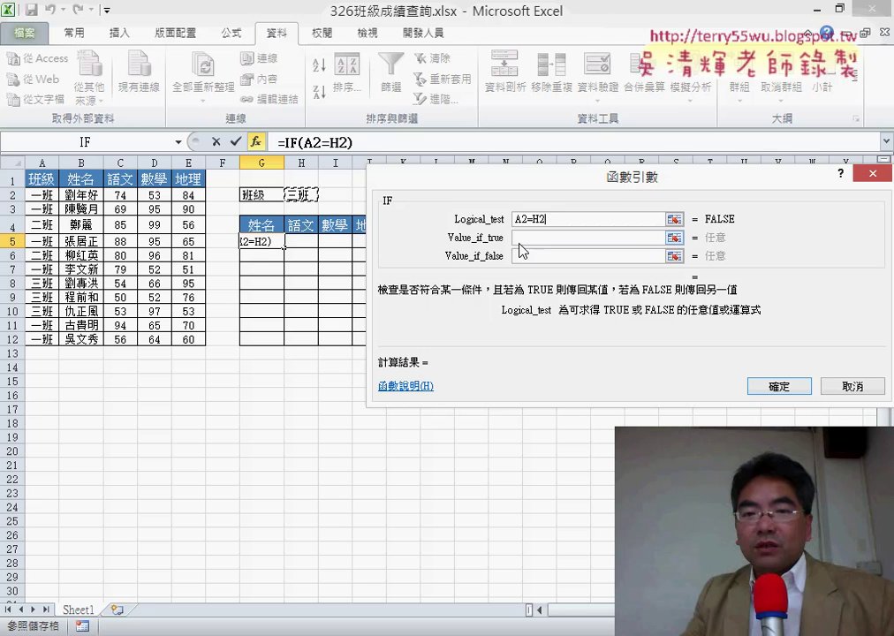
{"action": "left_click", "coordinate": [532, 237]}
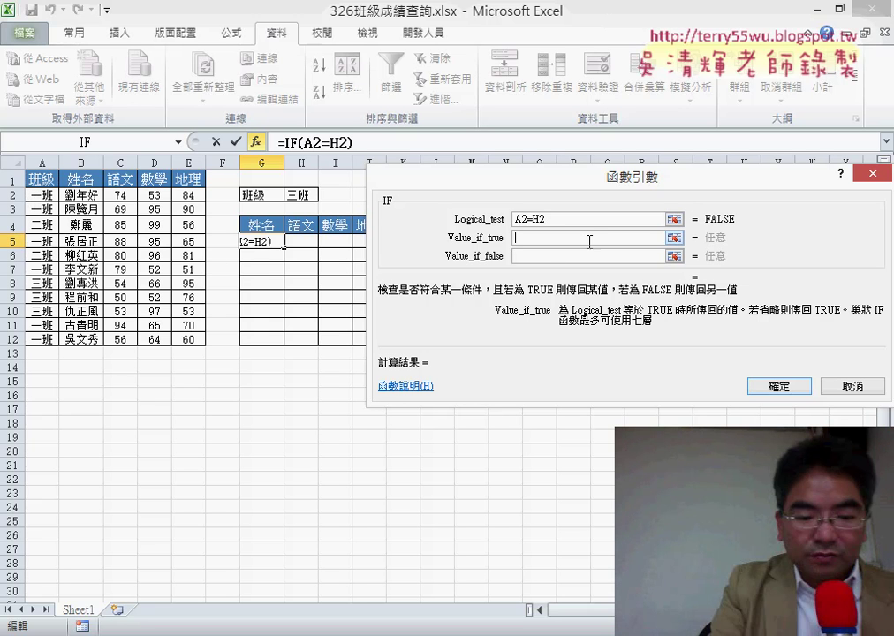
Step: Enter row()-3 as the true value and "N" as the false value
{"action": "type", "text": "row"}
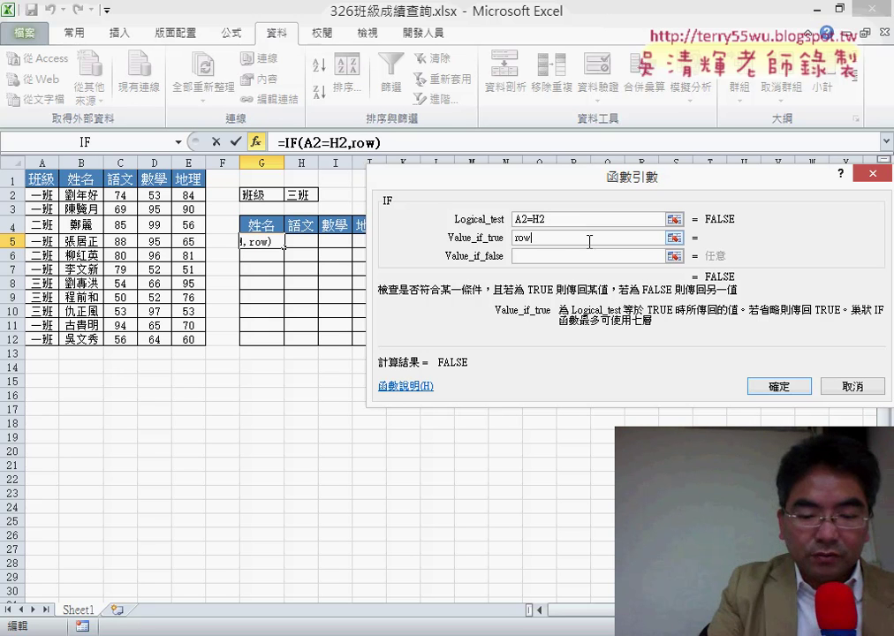
{"action": "type", "text": "()"}
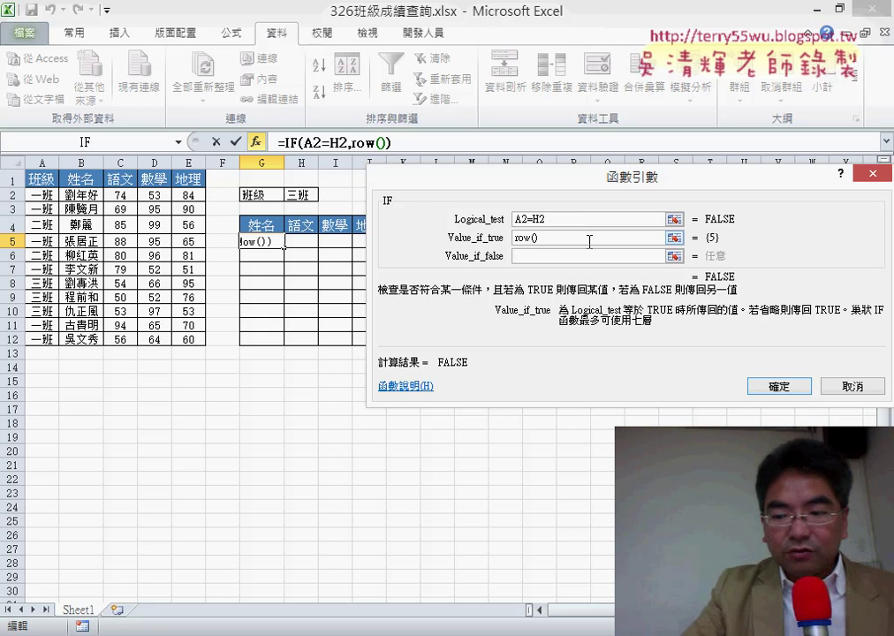
{"action": "type", "text": "-"}
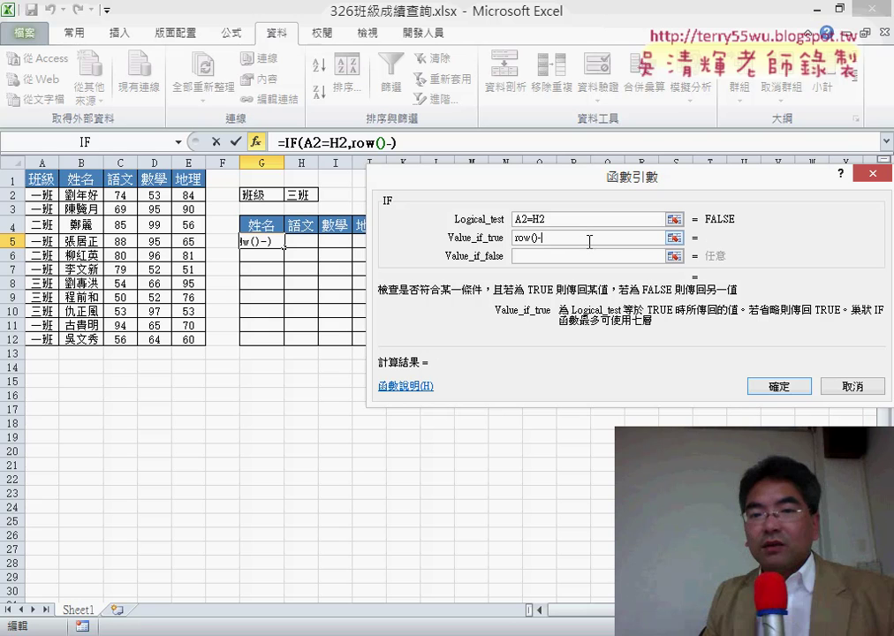
{"action": "type", "text": "3"}
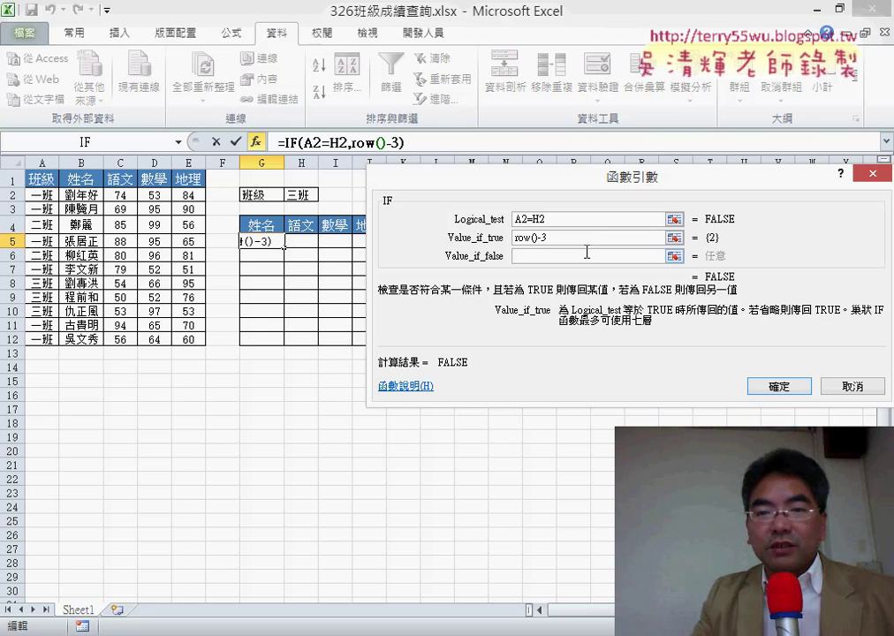
{"action": "left_click", "coordinate": [586, 255]}
{"action": "type", "text": "\""}
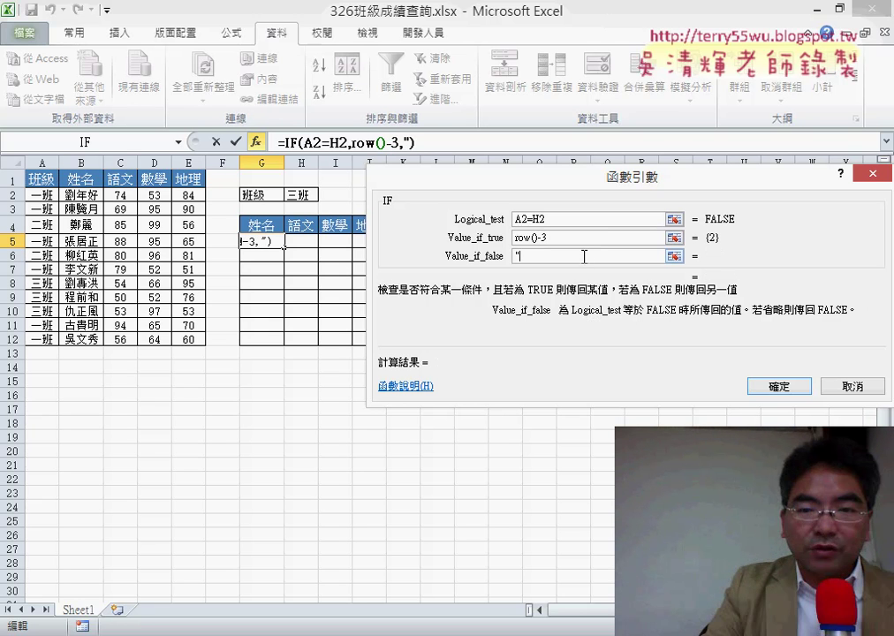
{"action": "type", "text": "N"}
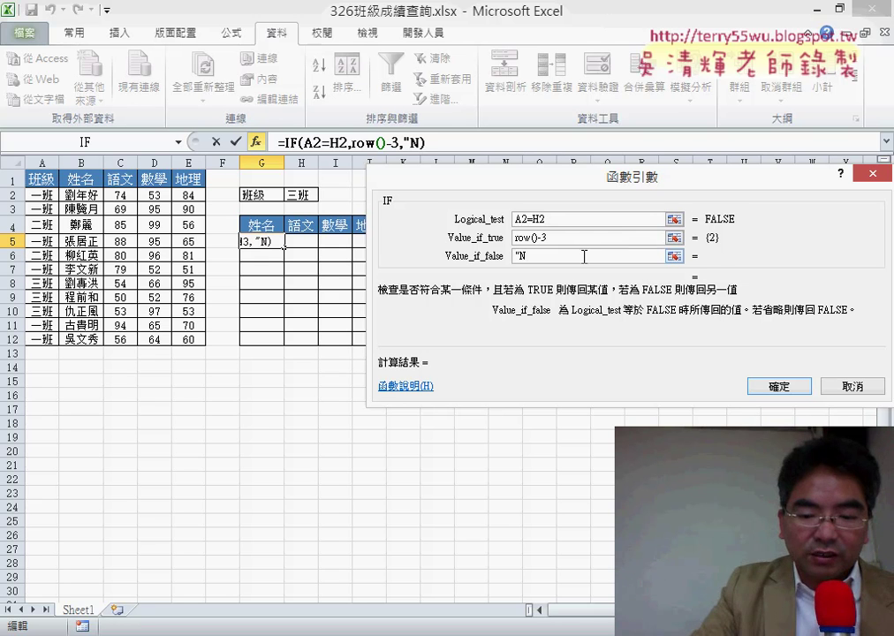
{"action": "type", "text": "\""}
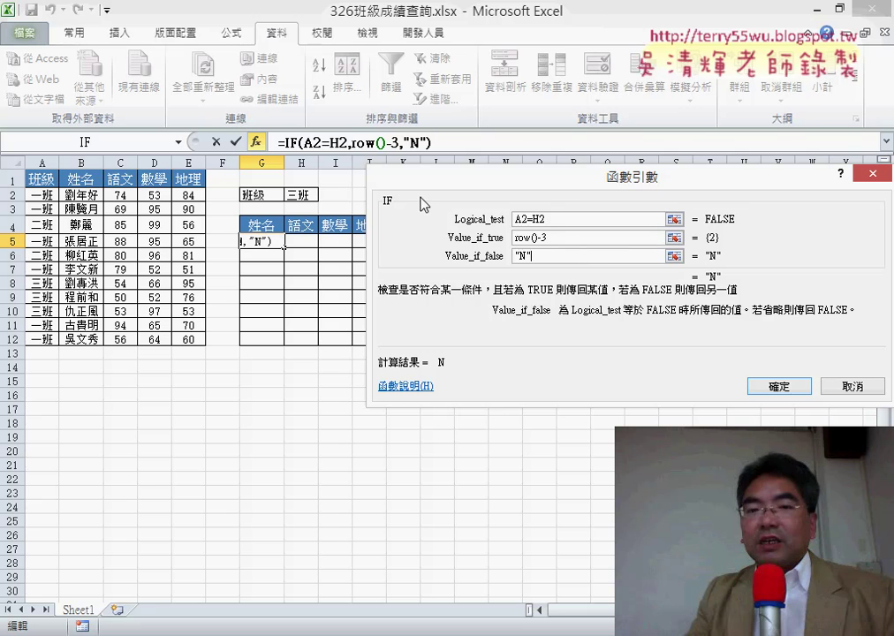
Step: Lock the references so the logical test reads $A2=$H$2
{"action": "left_click", "coordinate": [549, 219]}
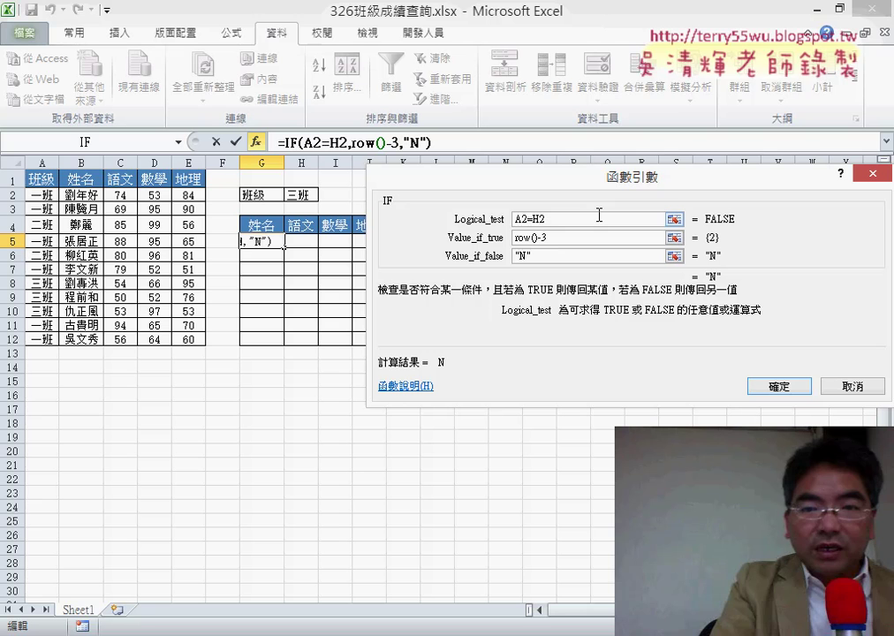
{"action": "key", "text": "F4"}
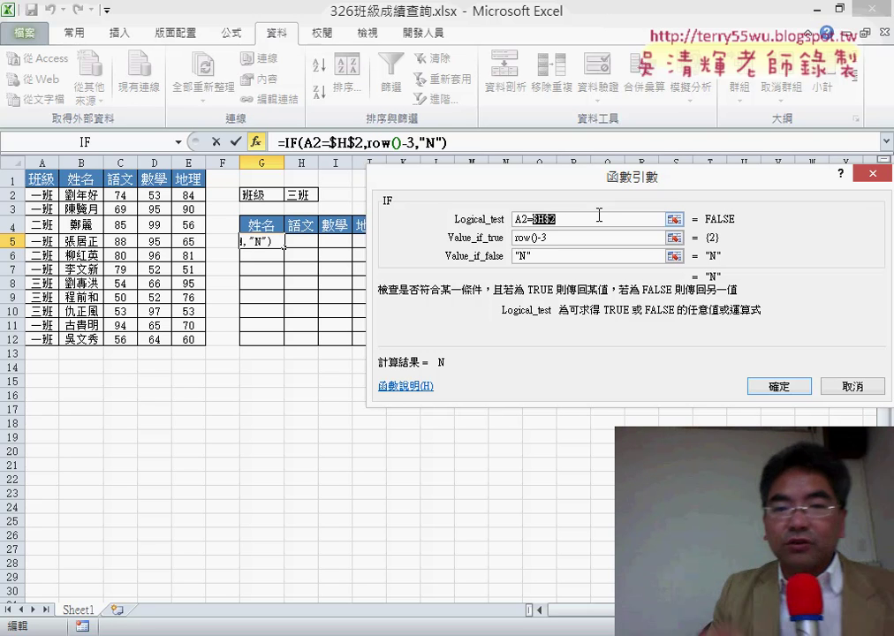
{"action": "left_click", "coordinate": [523, 220]}
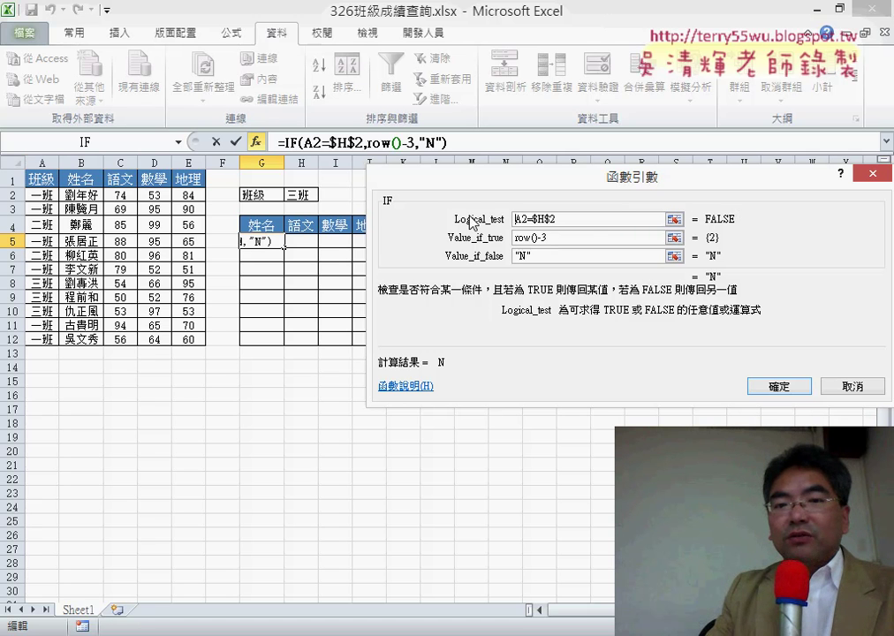
{"action": "left_click", "coordinate": [527, 218]}
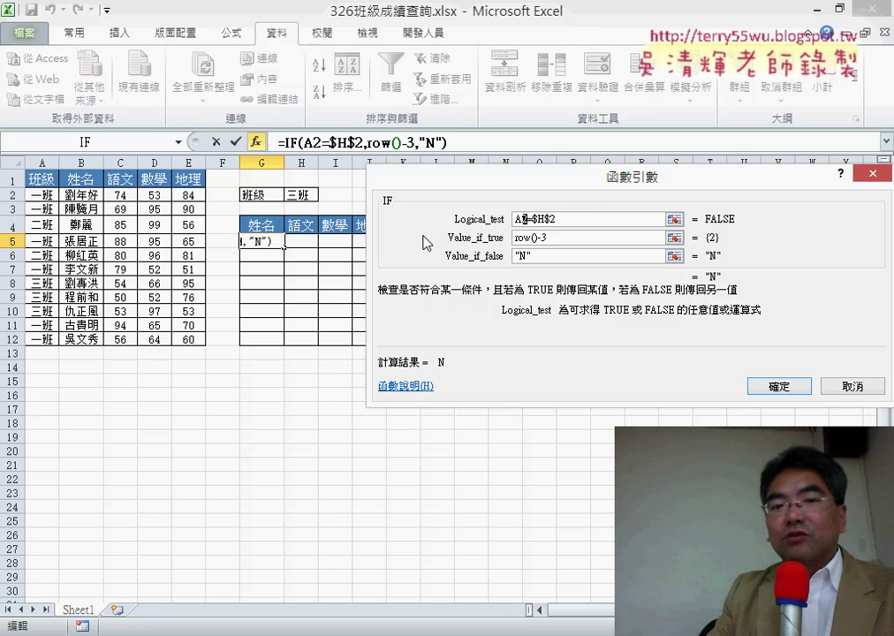
{"action": "left_click", "coordinate": [519, 218]}
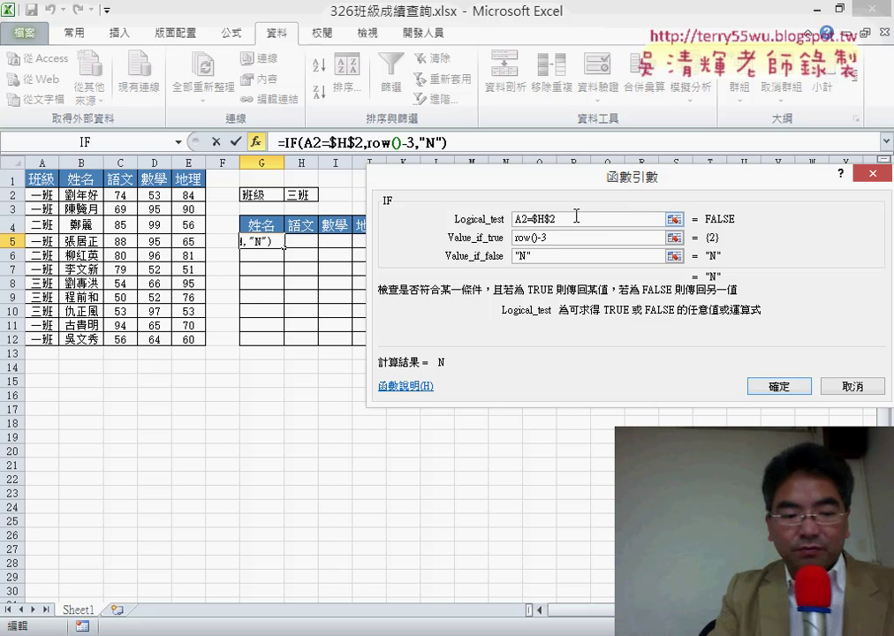
{"action": "type", "text": "$"}
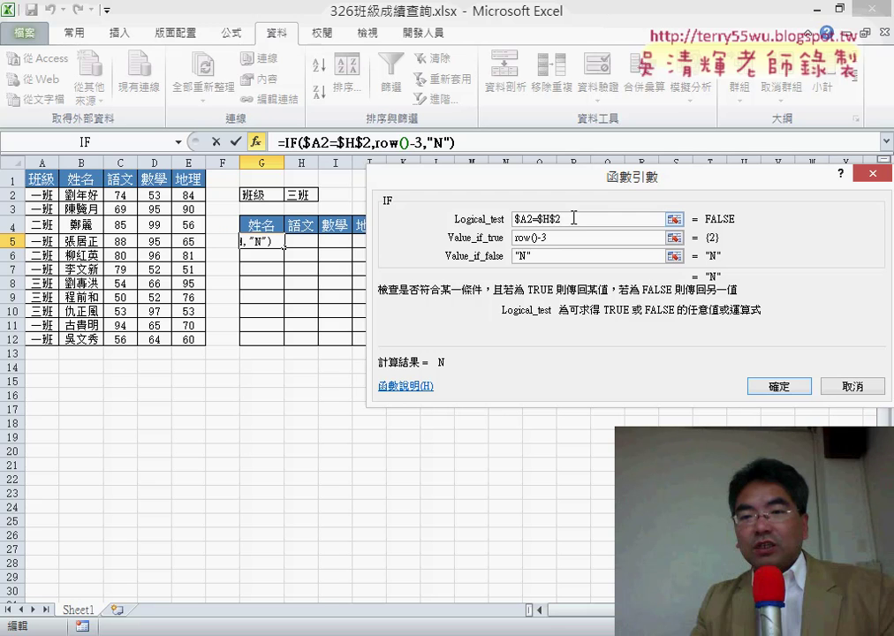
Step: Confirm the IF formula in G5 and choose 一班 as the class in H2
{"action": "left_click", "coordinate": [771, 386]}
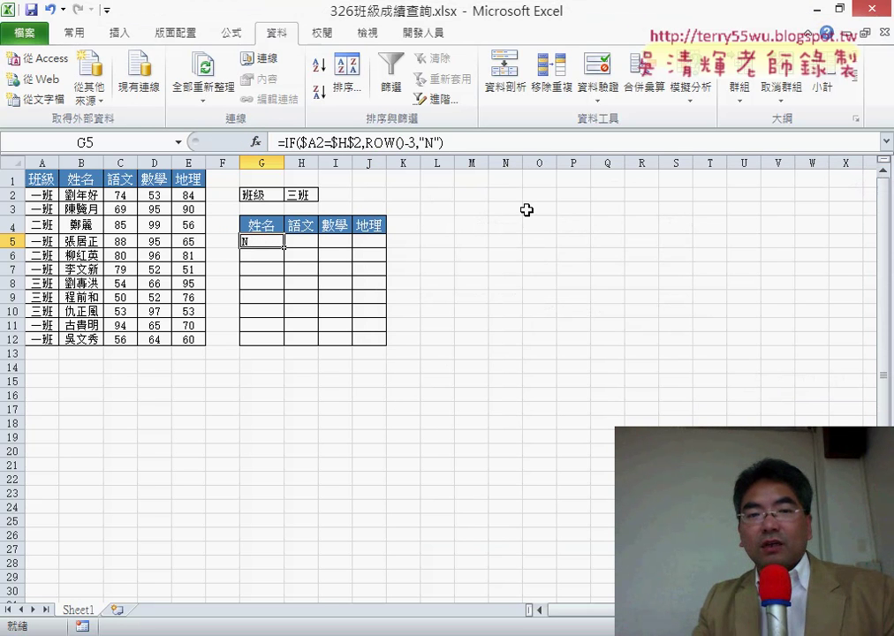
{"action": "left_click", "coordinate": [304, 194]}
{"action": "left_click", "coordinate": [325, 194]}
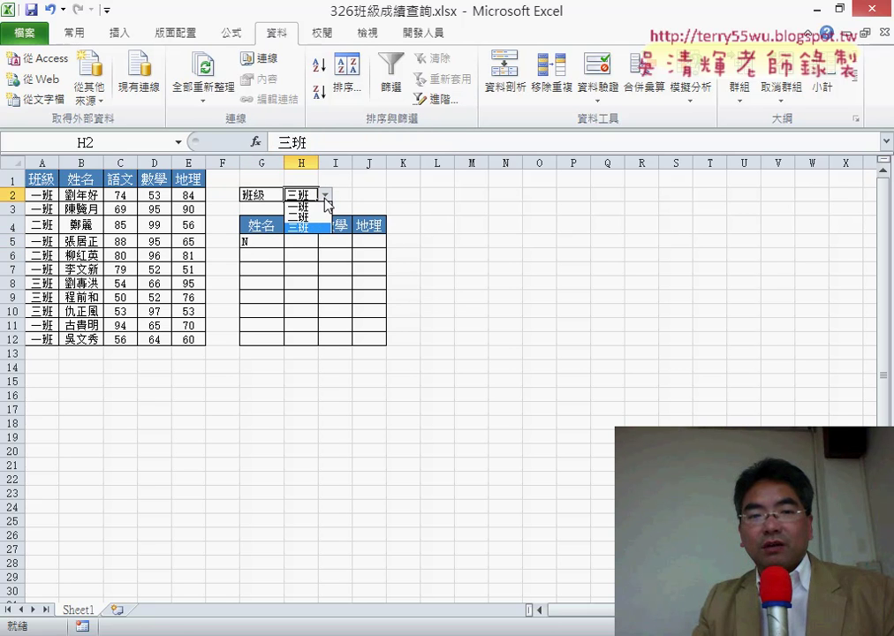
{"action": "left_click", "coordinate": [305, 205]}
Step: Fill G5's formula across to J5 and down to row 12, then highlight the row 7 record
{"action": "left_click", "coordinate": [269, 243]}
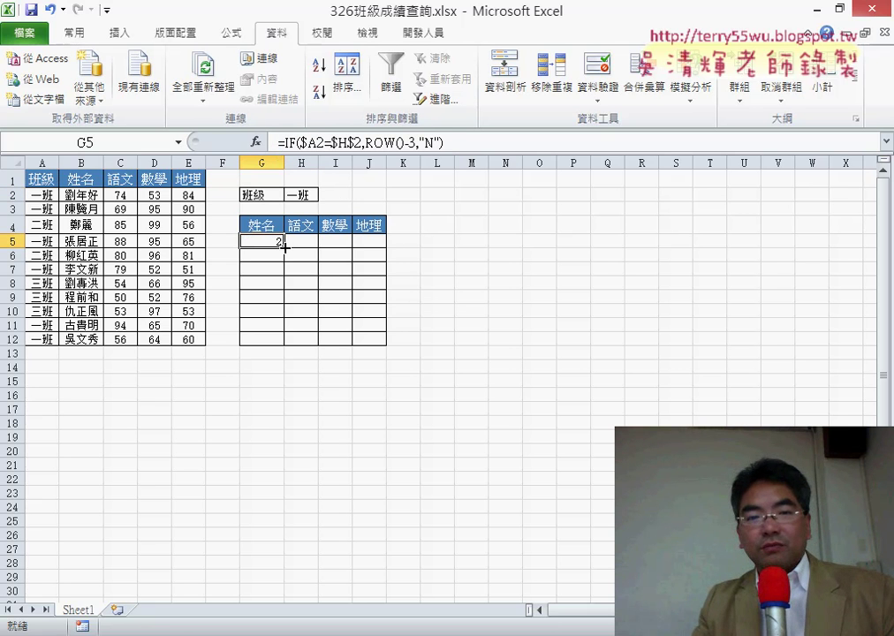
{"action": "mouse_move", "coordinate": [283, 247]}
{"action": "left_mouse_down"}
{"action": "mouse_move", "coordinate": [381, 248]}
{"action": "mouse_move", "coordinate": [386, 344]}
{"action": "left_mouse_up"}
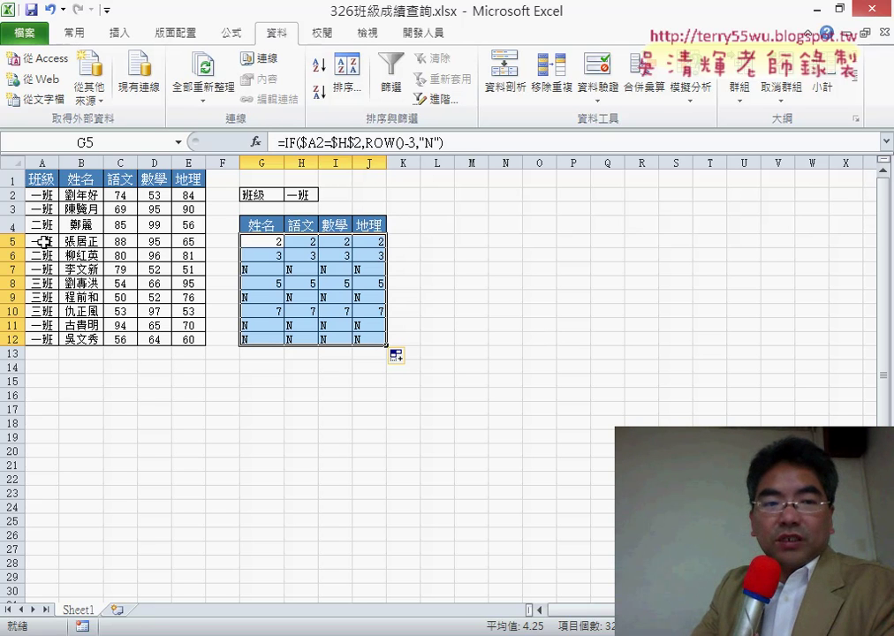
{"action": "left_click_drag", "start_coordinate": [45, 270], "coordinate": [186, 271]}
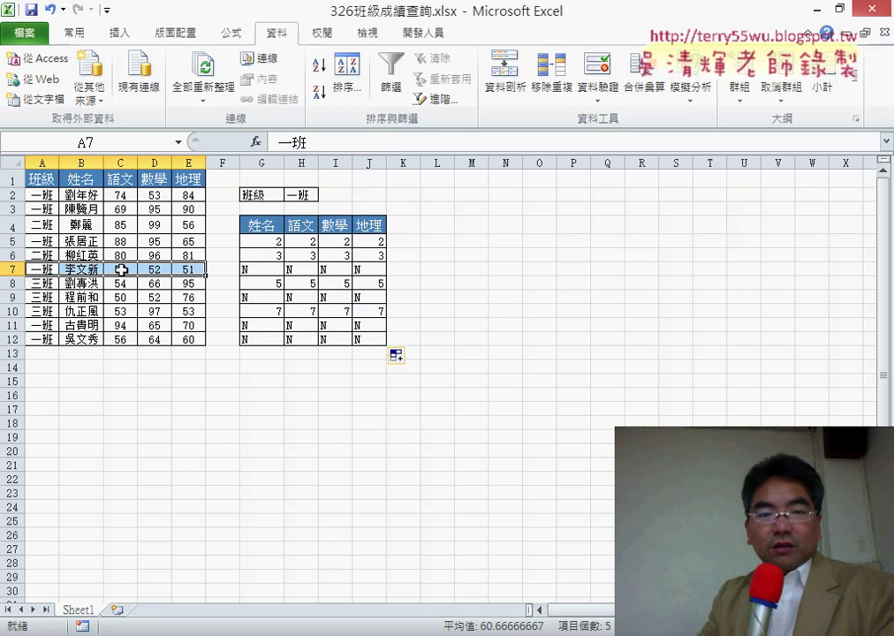
Step: Fill the G5:J5 IF formulas down to row 15, revealing row numbers 11 and 12
{"action": "left_click", "coordinate": [274, 240]}
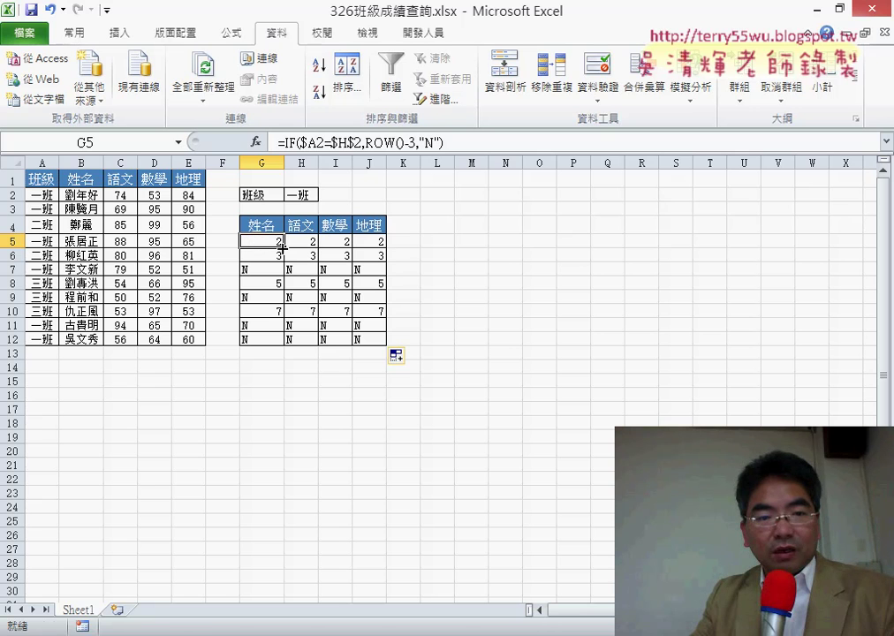
{"action": "mouse_move", "coordinate": [281, 246]}
{"action": "left_mouse_down"}
{"action": "mouse_move", "coordinate": [393, 250]}
{"action": "mouse_move", "coordinate": [381, 382]}
{"action": "left_mouse_up"}
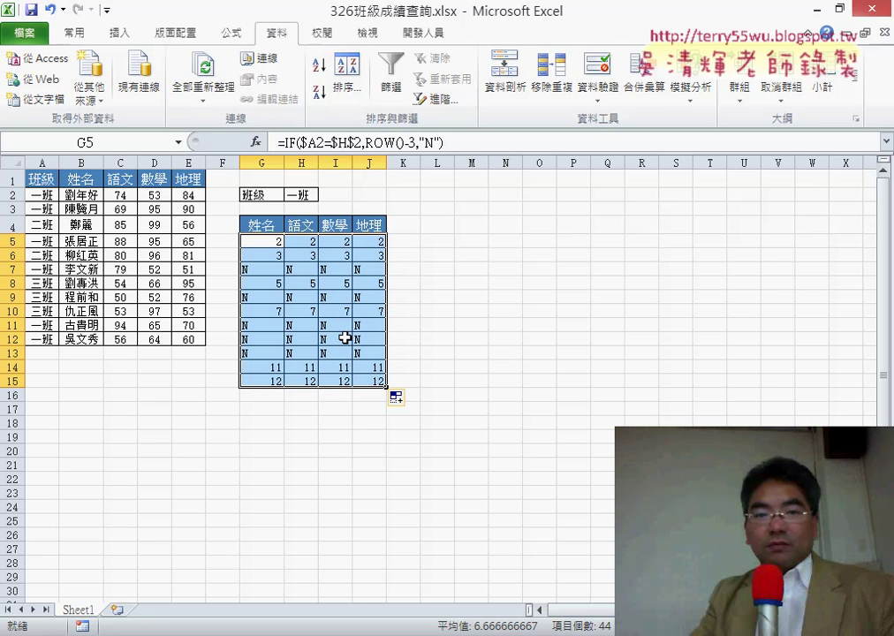
{"action": "left_click", "coordinate": [258, 243]}
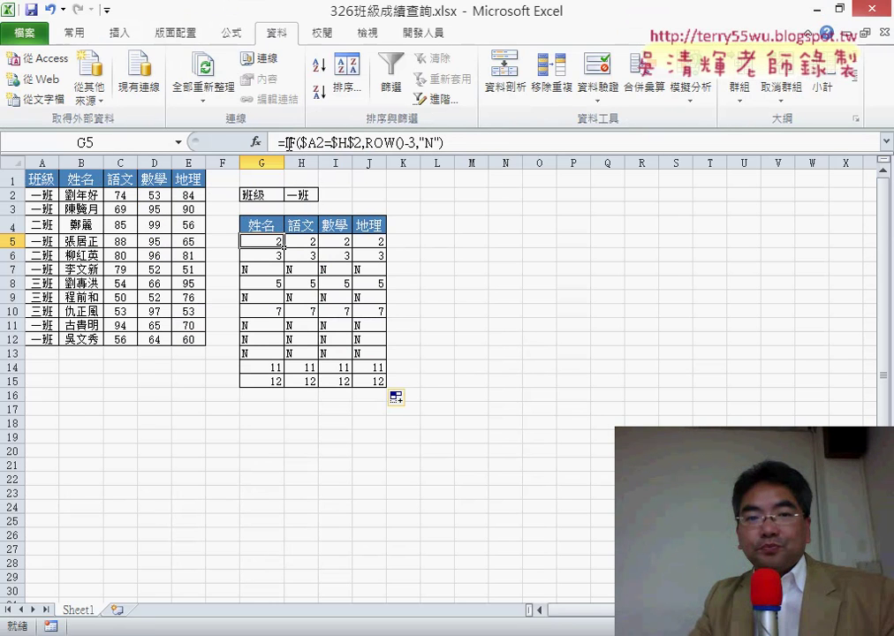
Step: Cut the IF expression out of G5's formula, leaving only the equals sign
{"action": "left_click_drag", "start_coordinate": [285, 141], "coordinate": [451, 139]}
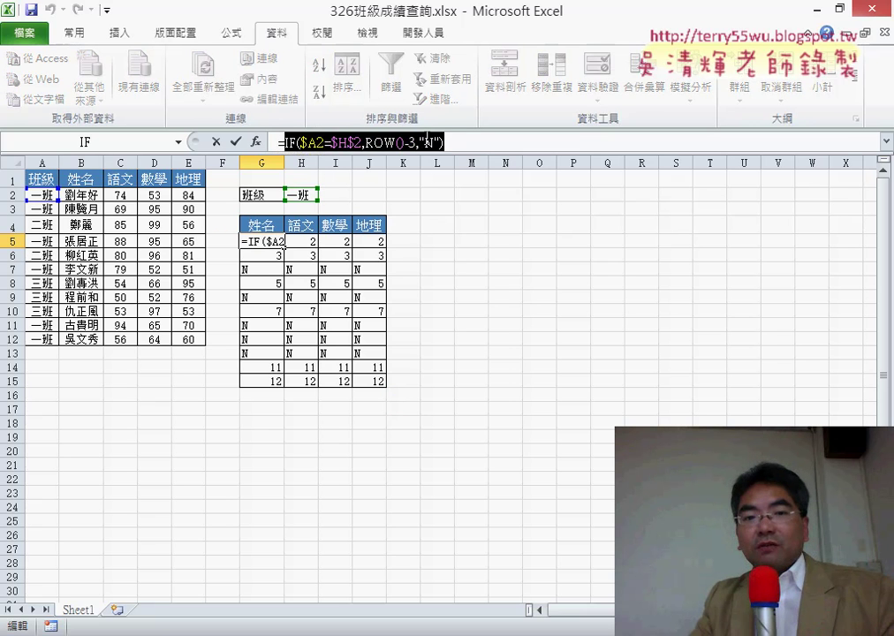
{"action": "right_click", "coordinate": [429, 140]}
{"action": "left_click", "coordinate": [463, 149]}
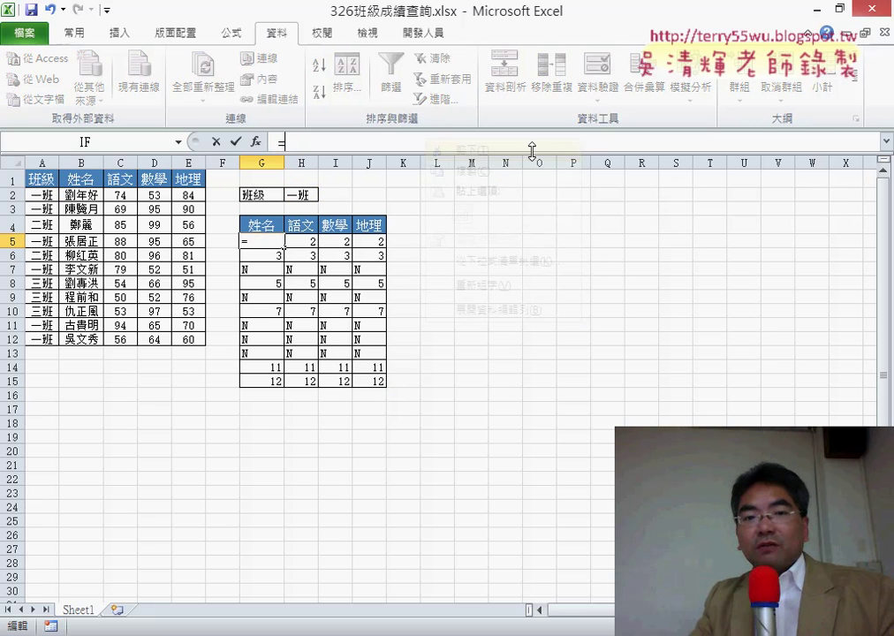
Step: Insert the SMALL function from the Statistical category into G5
{"action": "left_click", "coordinate": [256, 142]}
{"action": "left_click", "coordinate": [573, 229]}
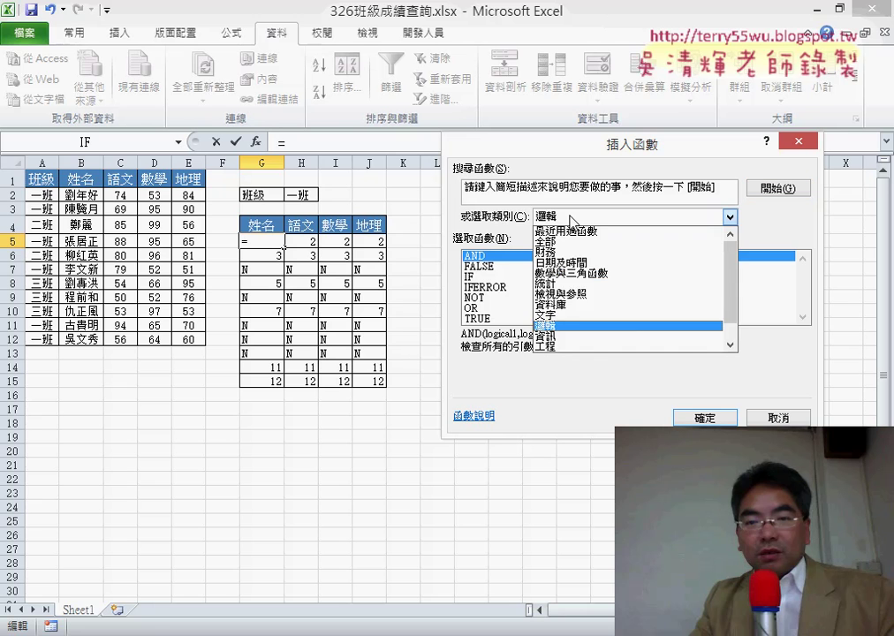
{"action": "left_click", "coordinate": [580, 291]}
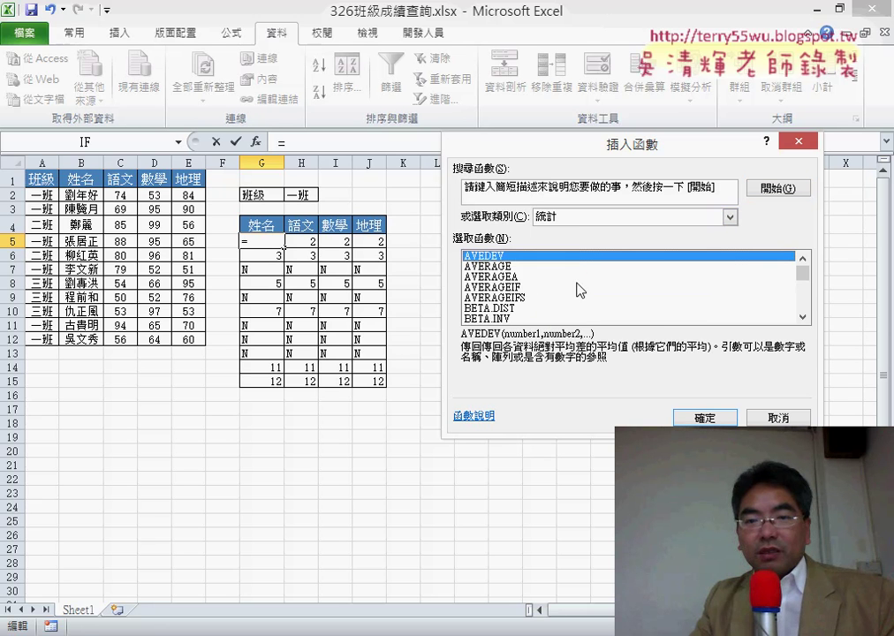
{"action": "left_click", "coordinate": [729, 217]}
{"action": "left_click", "coordinate": [572, 233]}
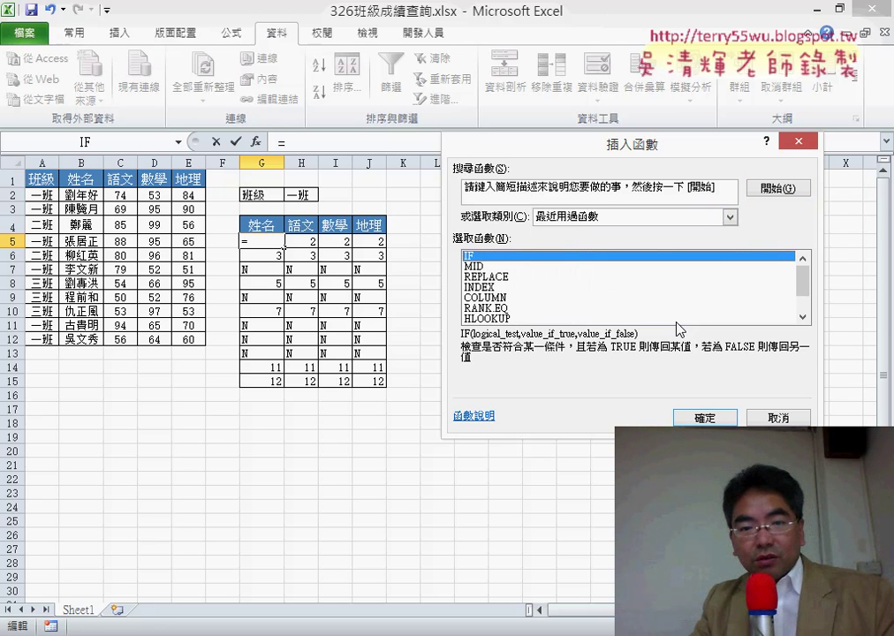
{"action": "left_click", "coordinate": [801, 316]}
{"action": "left_click", "coordinate": [802, 316]}
{"action": "left_click", "coordinate": [802, 316]}
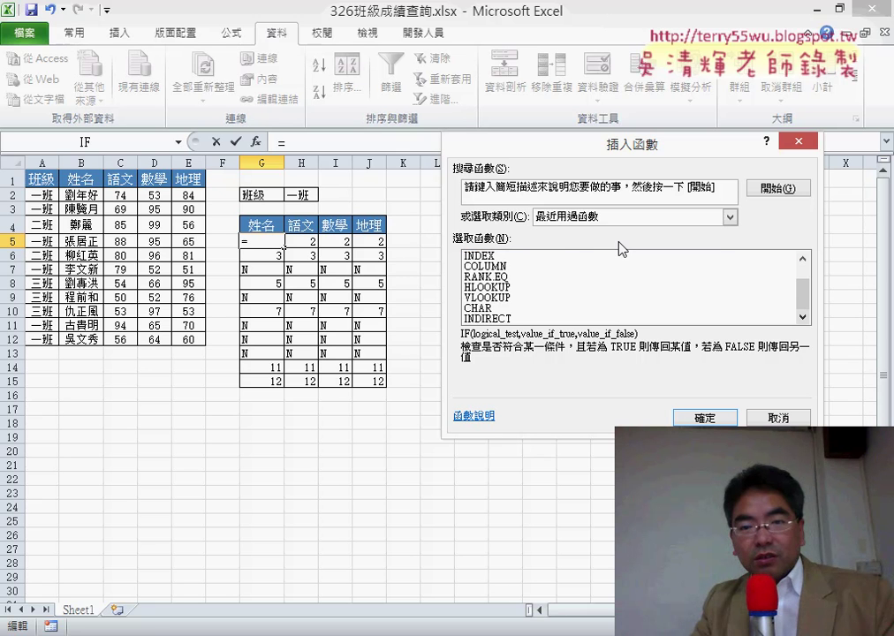
{"action": "left_click", "coordinate": [730, 217]}
{"action": "left_click", "coordinate": [592, 291]}
{"action": "left_click_drag", "start_coordinate": [801, 274], "coordinate": [807, 314]}
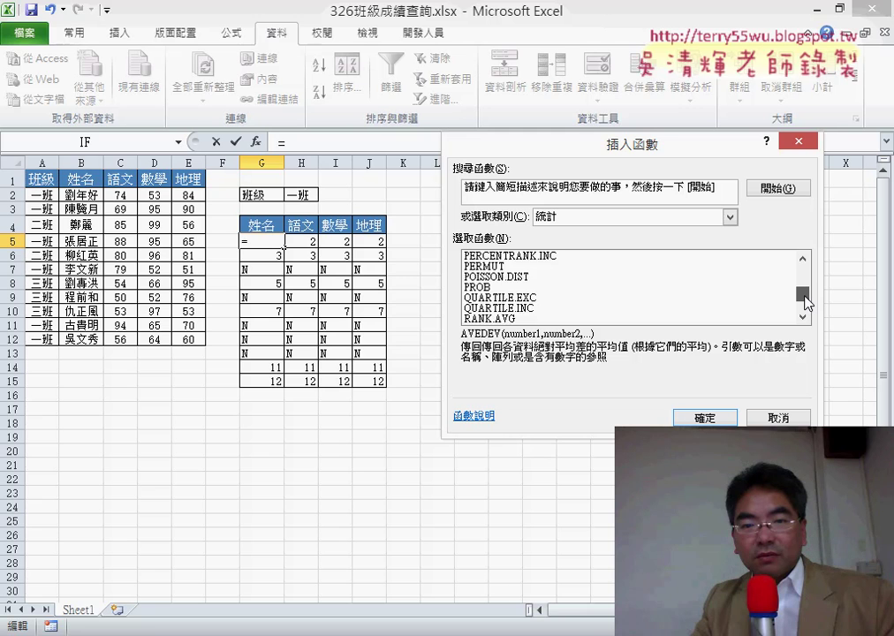
{"action": "left_click", "coordinate": [803, 316]}
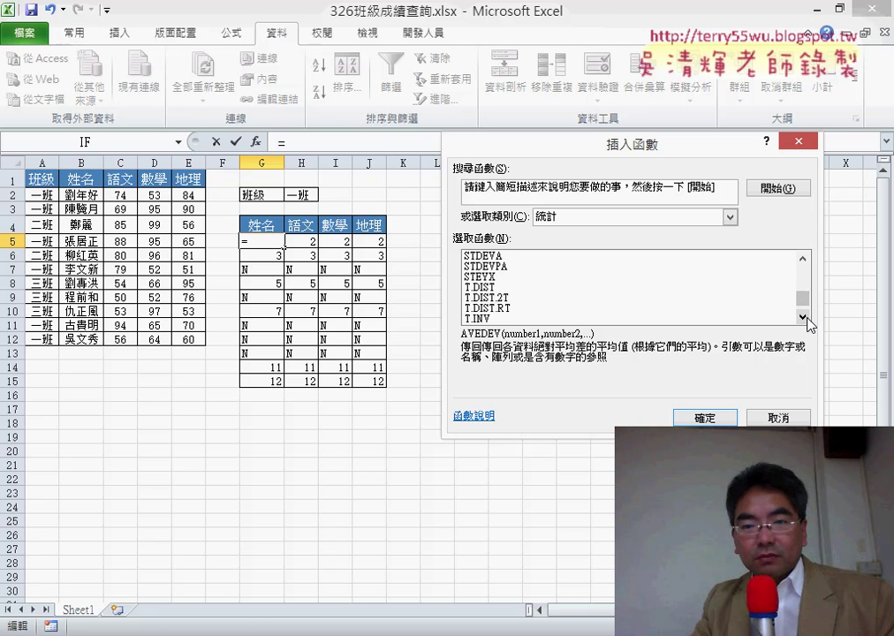
{"action": "double_click", "coordinate": [803, 259]}
{"action": "double_click", "coordinate": [803, 260]}
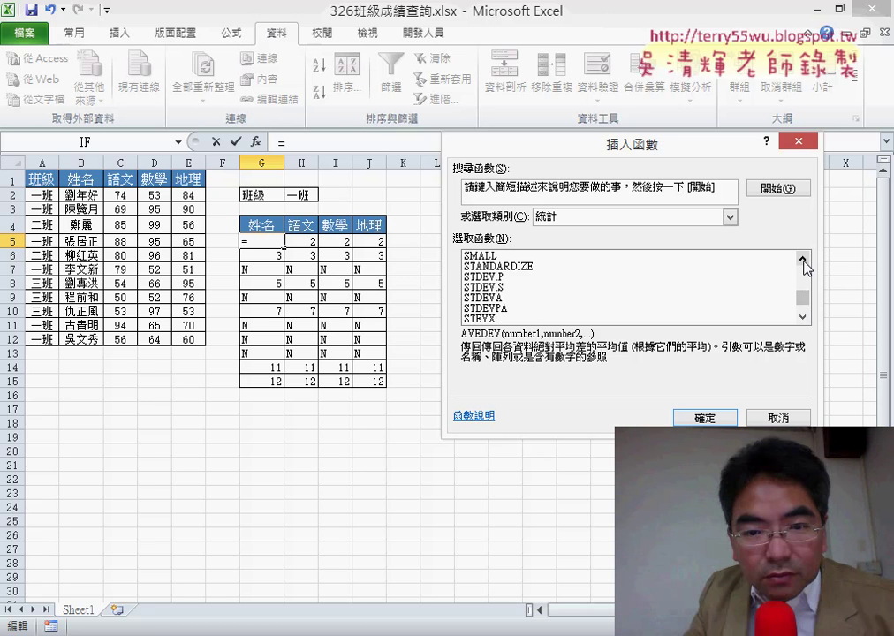
{"action": "left_click", "coordinate": [803, 260]}
{"action": "left_click", "coordinate": [534, 266]}
Step: Paste IF($A2=$H$2,ROW()-3,"N") into SMALL's Array argument and select $A2 within it
{"action": "double_click", "coordinate": [534, 266]}
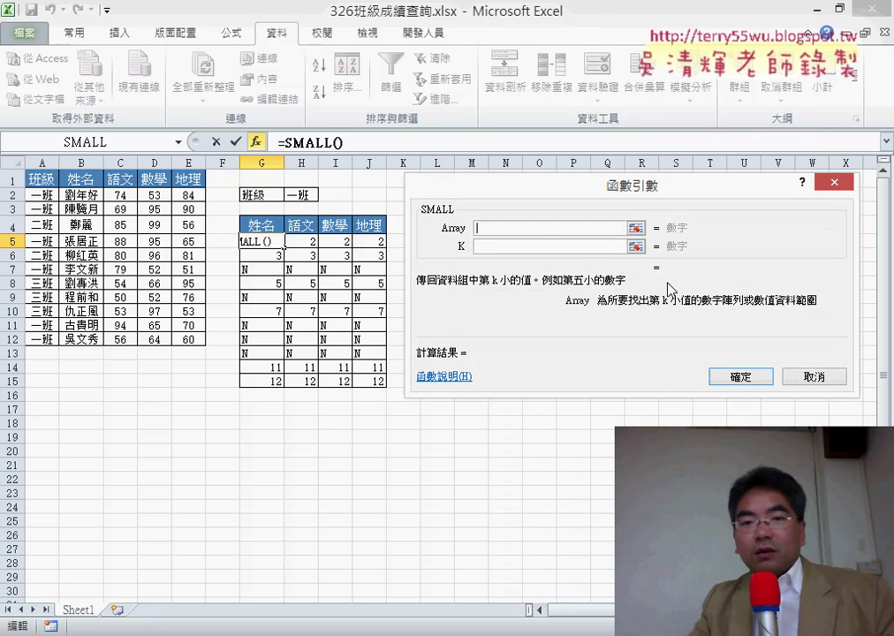
{"action": "right_click", "coordinate": [530, 229]}
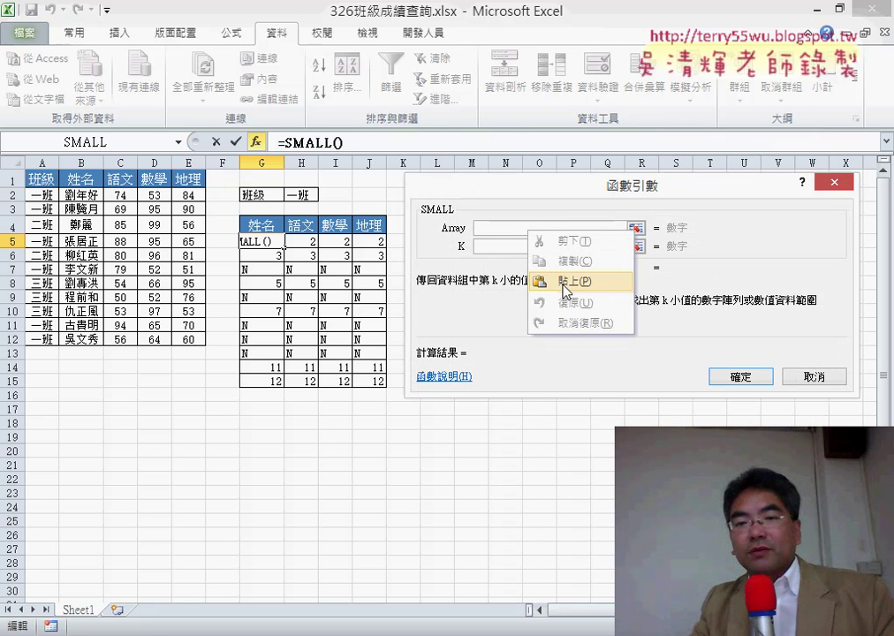
{"action": "left_click", "coordinate": [570, 282]}
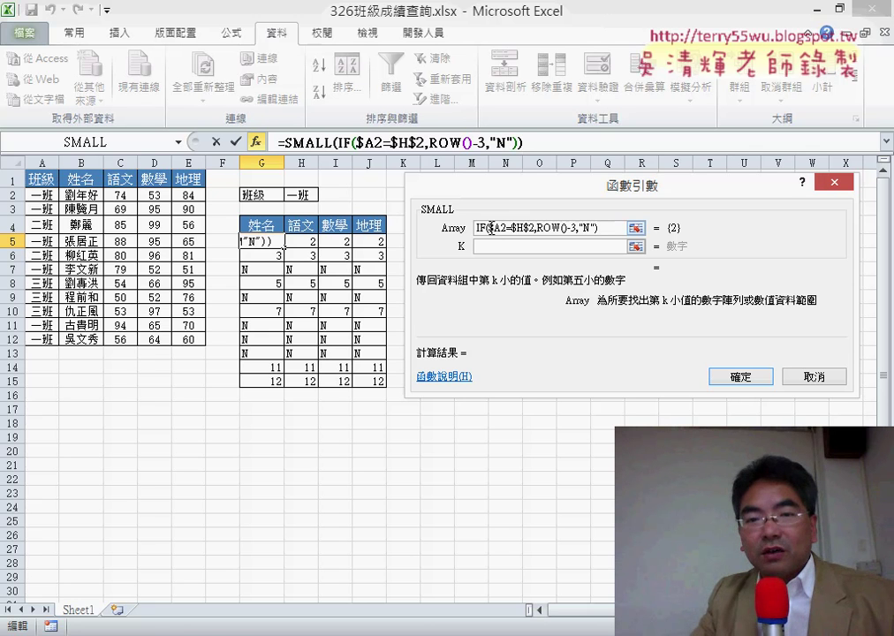
{"action": "left_click_drag", "start_coordinate": [490, 227], "coordinate": [509, 232]}
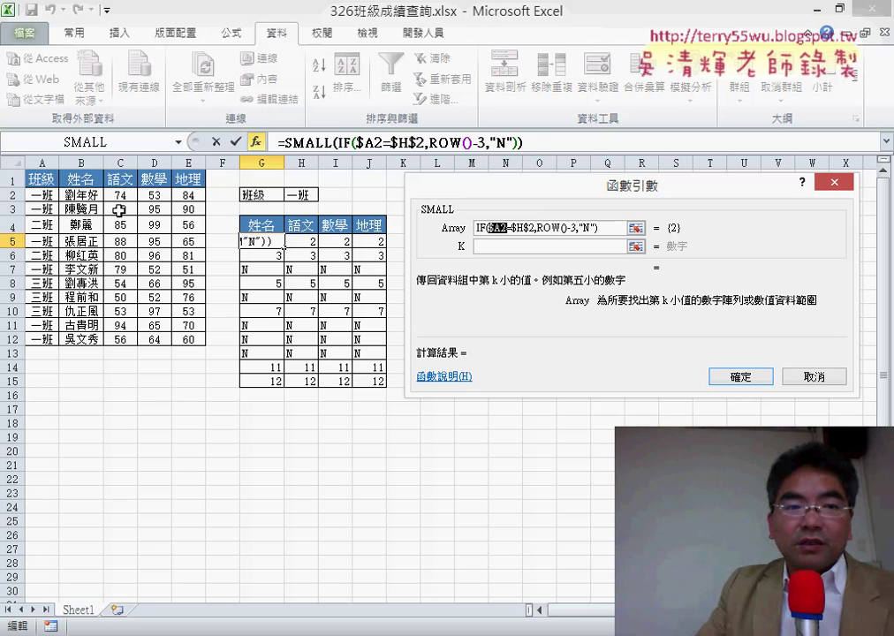
Step: Change the IF condition to $A$2:$A$12=$H$2 and delete the -3 after ROW()
{"action": "left_click_drag", "start_coordinate": [42, 197], "coordinate": [41, 341]}
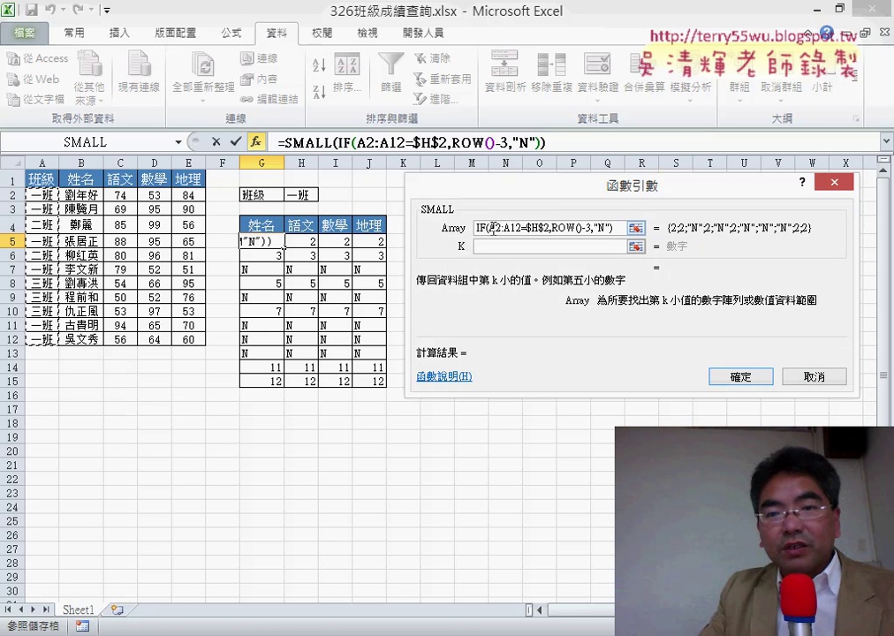
{"action": "left_click_drag", "start_coordinate": [487, 227], "coordinate": [522, 228]}
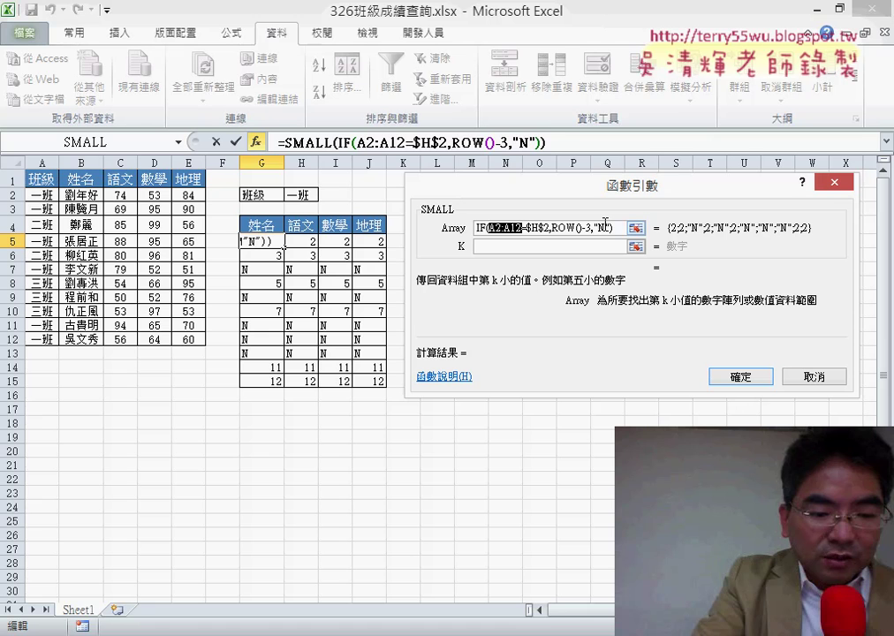
{"action": "key", "text": "F4"}
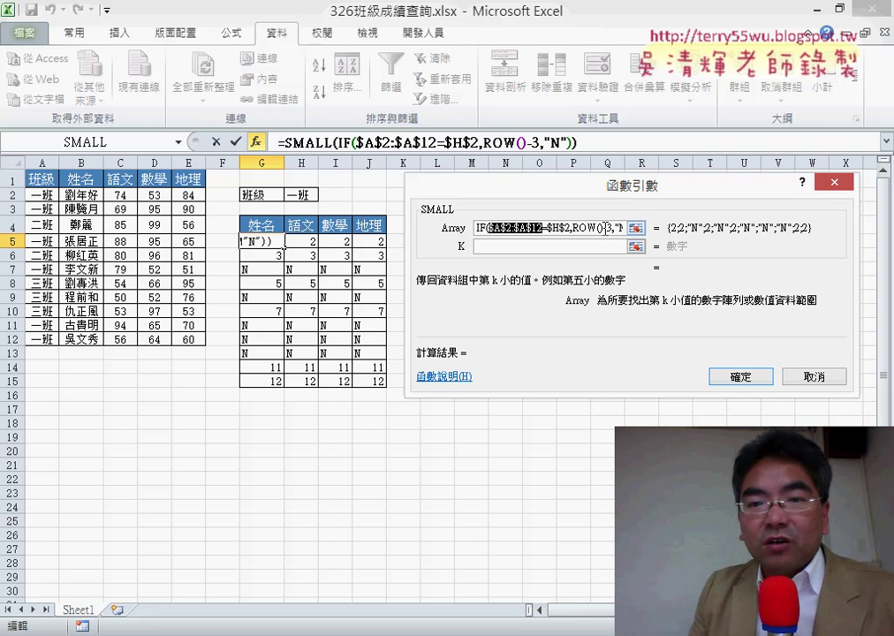
{"action": "left_click", "coordinate": [606, 229]}
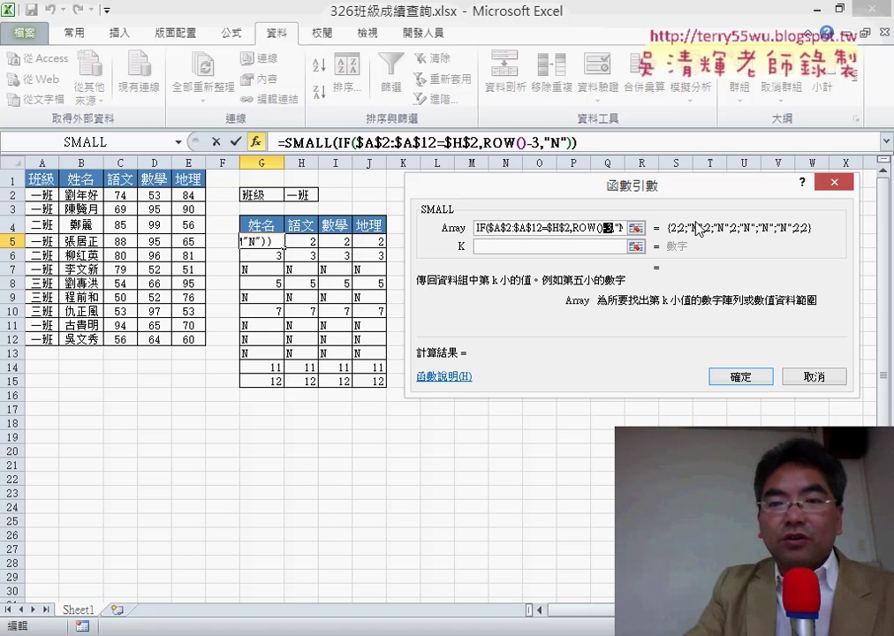
{"action": "key", "text": "BackSpace"}
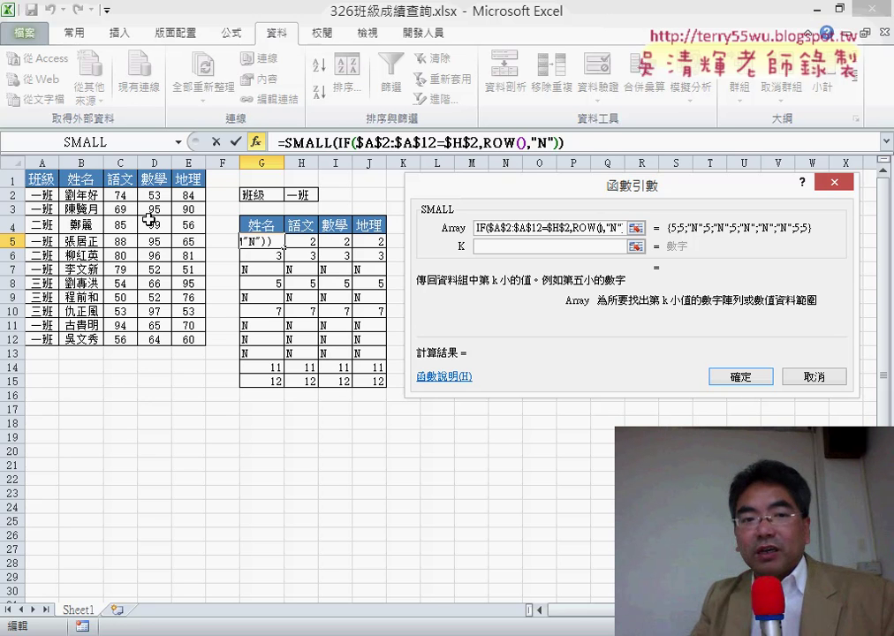
Step: Give ROW() the absolute range $A$2:$A$12 as the IF's true result
{"action": "left_click_drag", "start_coordinate": [42, 193], "coordinate": [45, 340]}
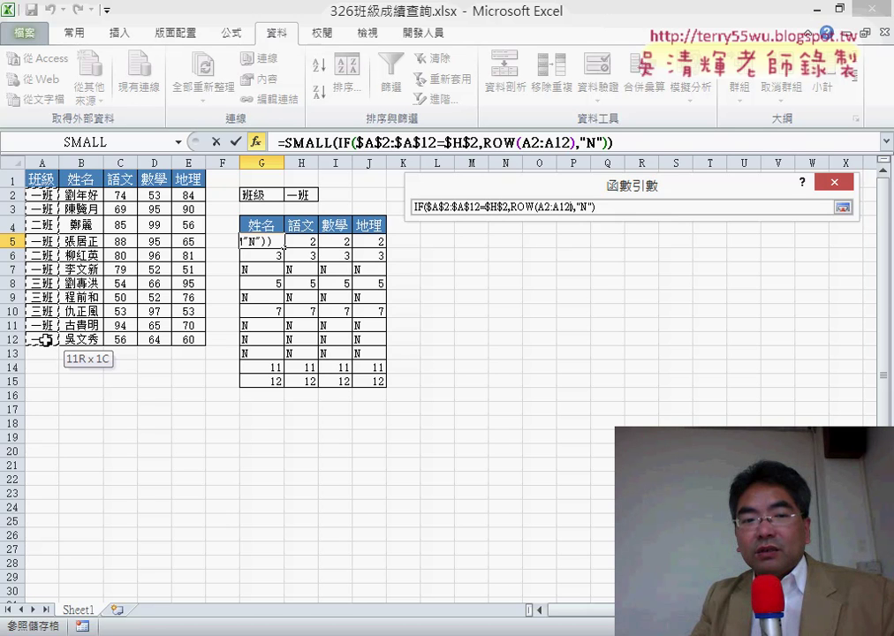
{"action": "left_click_drag", "start_coordinate": [45, 340], "coordinate": [45, 340]}
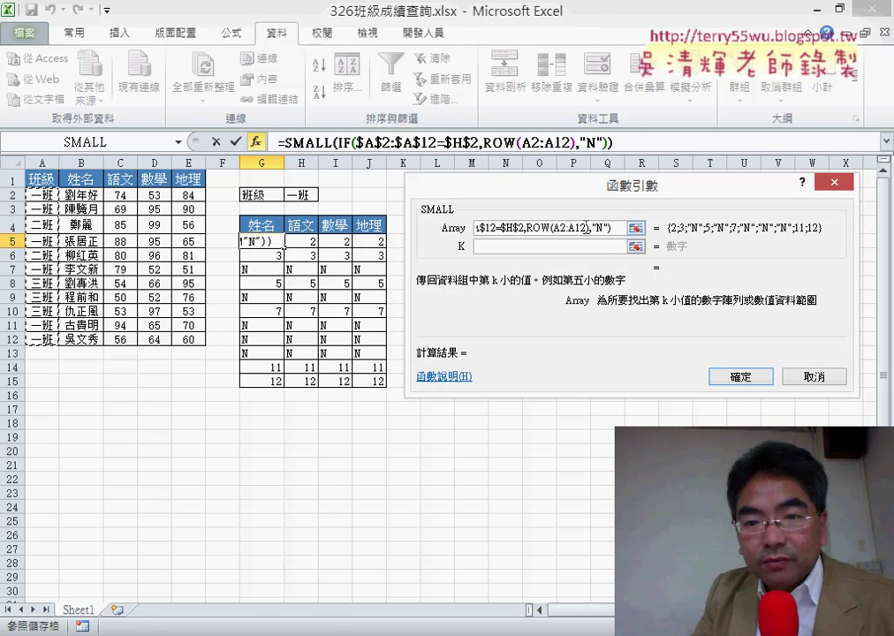
{"action": "left_click_drag", "start_coordinate": [586, 228], "coordinate": [555, 228]}
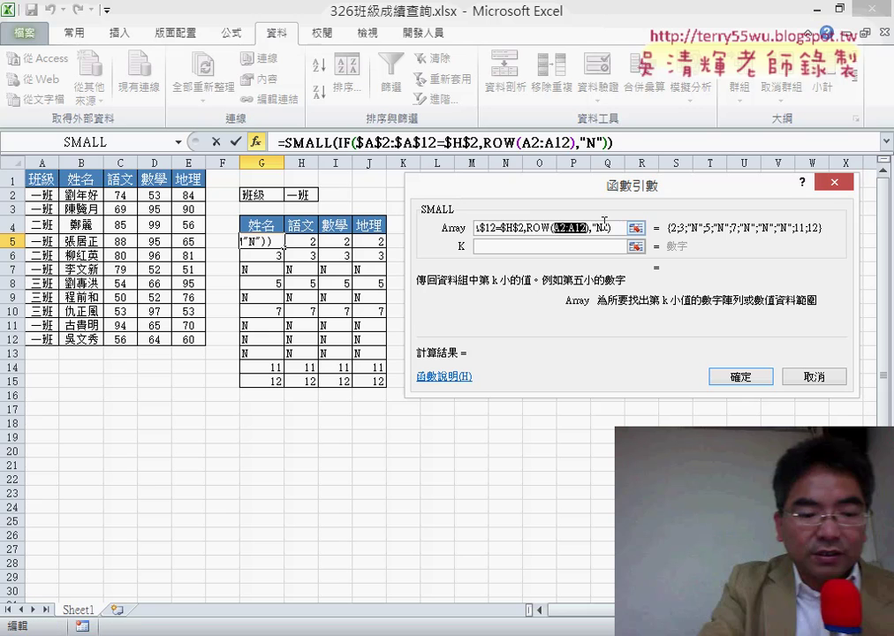
{"action": "key", "text": "F4"}
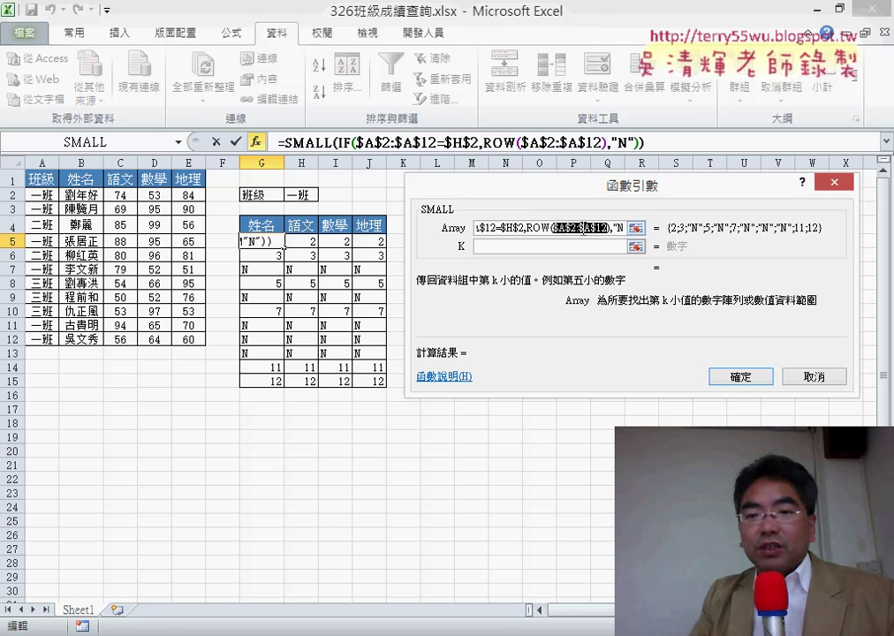
Step: Clear the too-few-arguments error and enter row()-4 as SMALL's k argument
{"action": "left_click", "coordinate": [740, 377]}
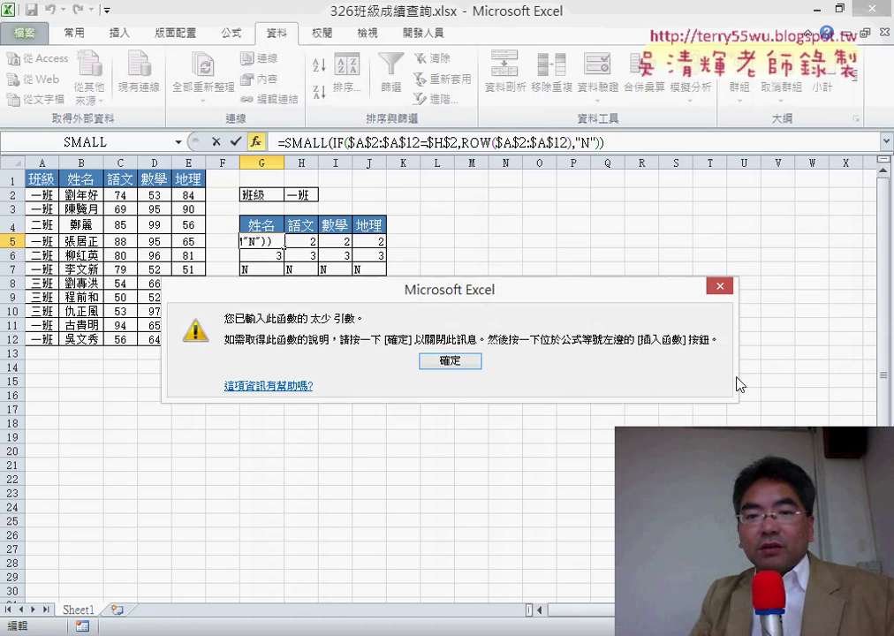
{"action": "left_click", "coordinate": [477, 361]}
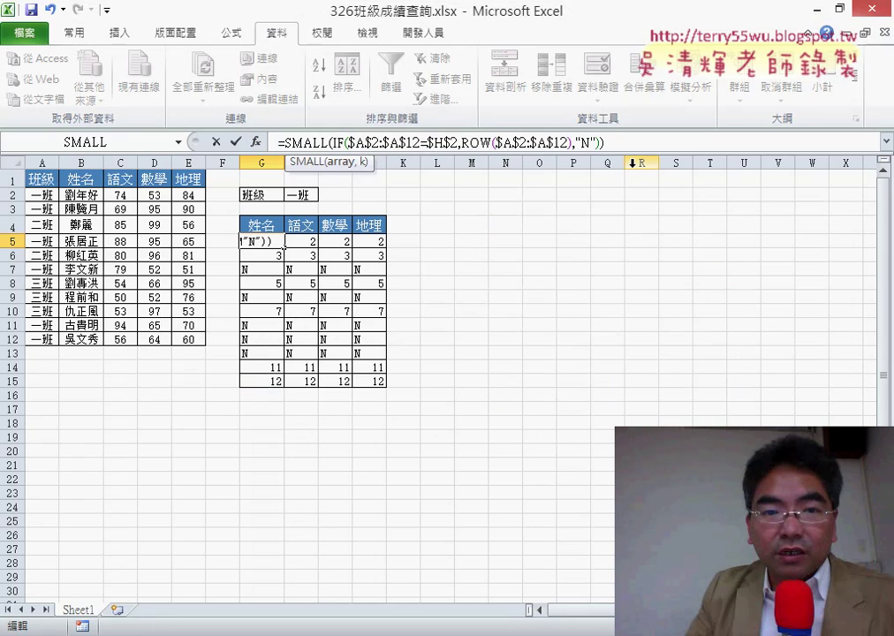
{"action": "left_click", "coordinate": [255, 141]}
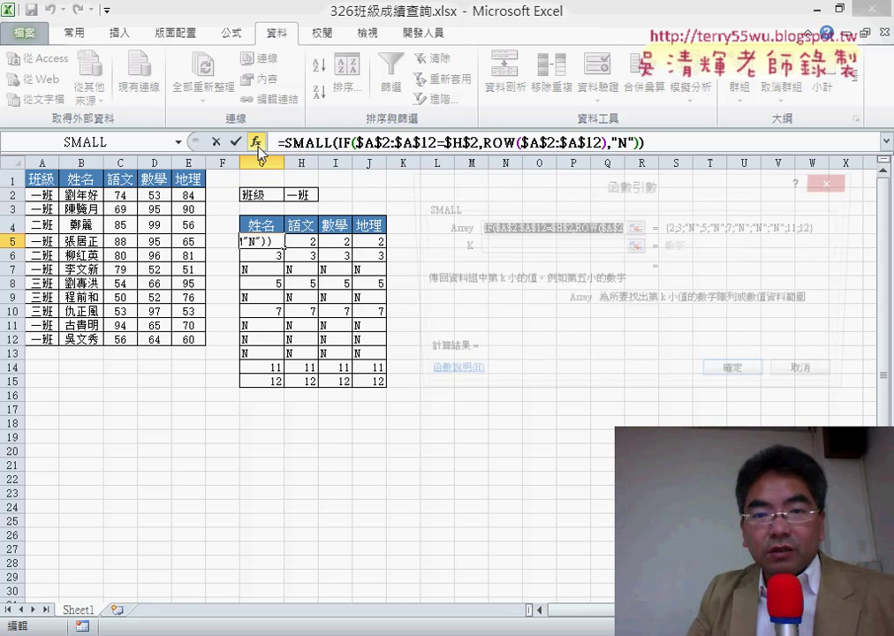
{"action": "left_click", "coordinate": [487, 247]}
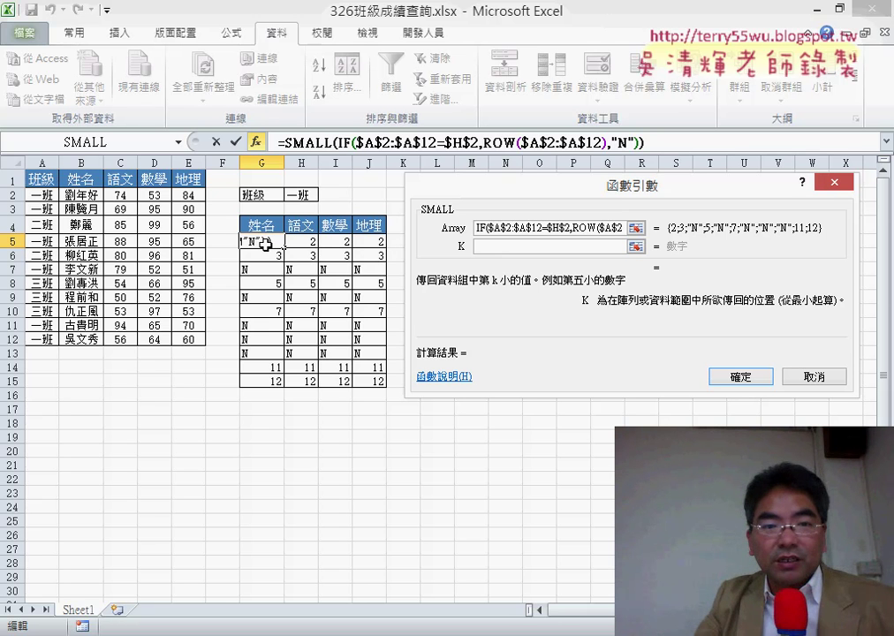
{"action": "type", "text": "ro"}
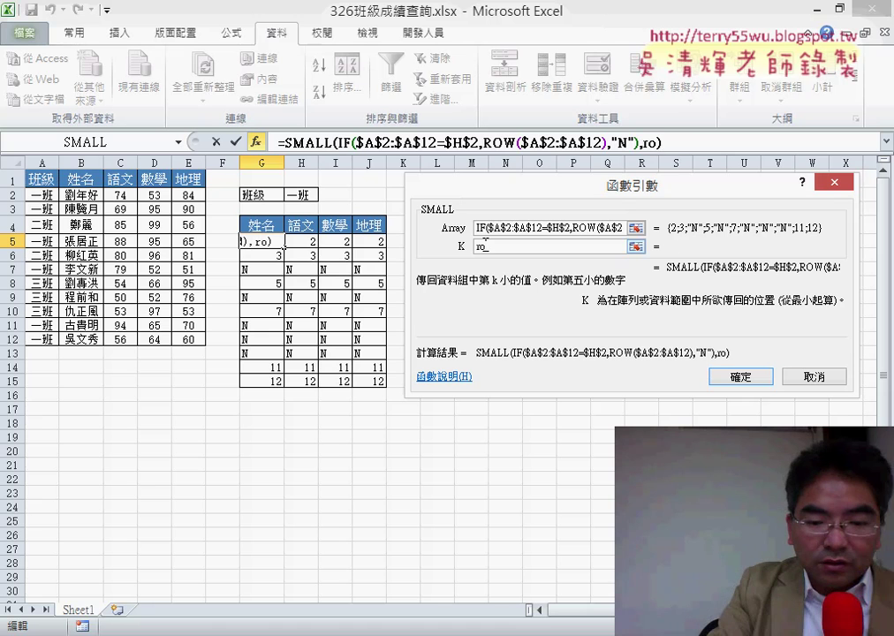
{"action": "type", "text": "w"}
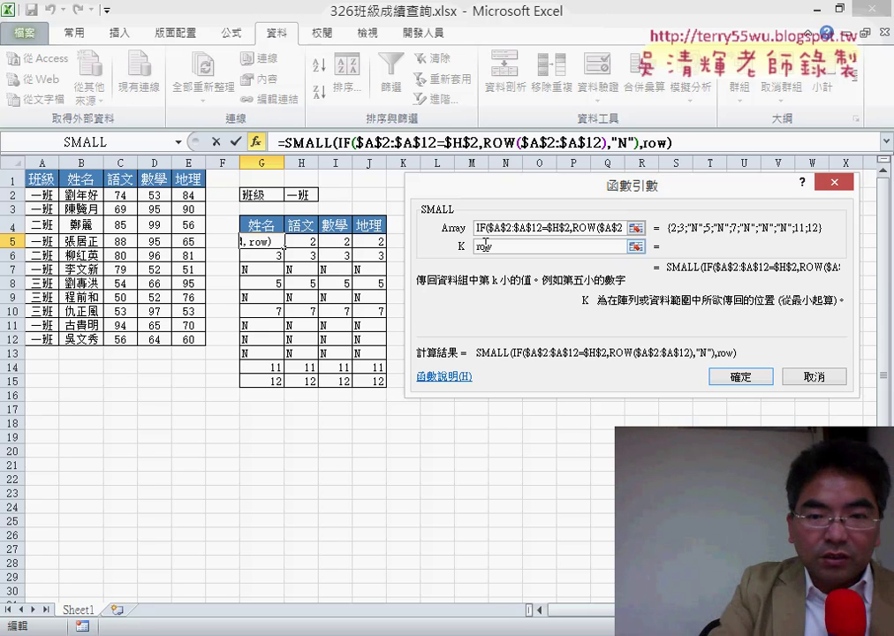
{"action": "type", "text": "()"}
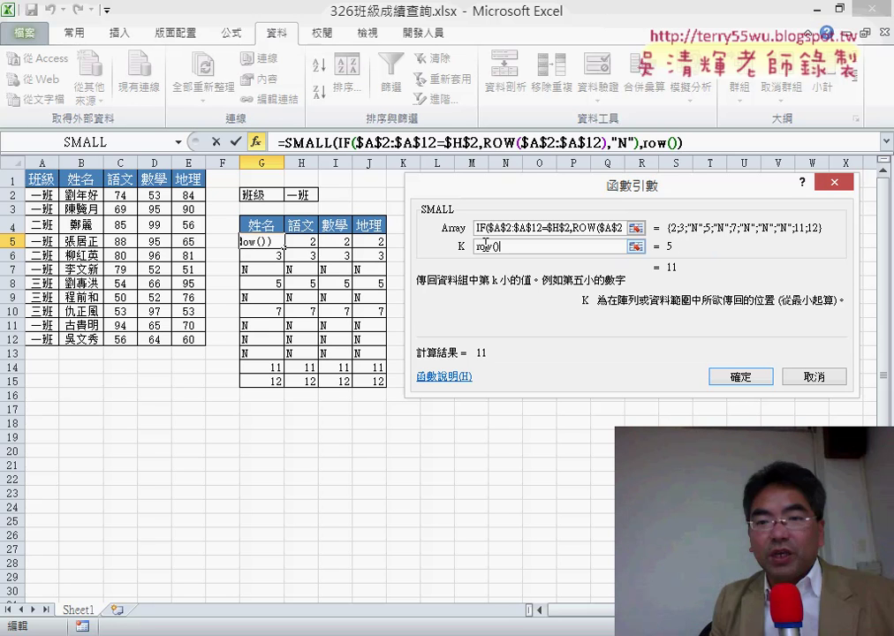
{"action": "type", "text": "-"}
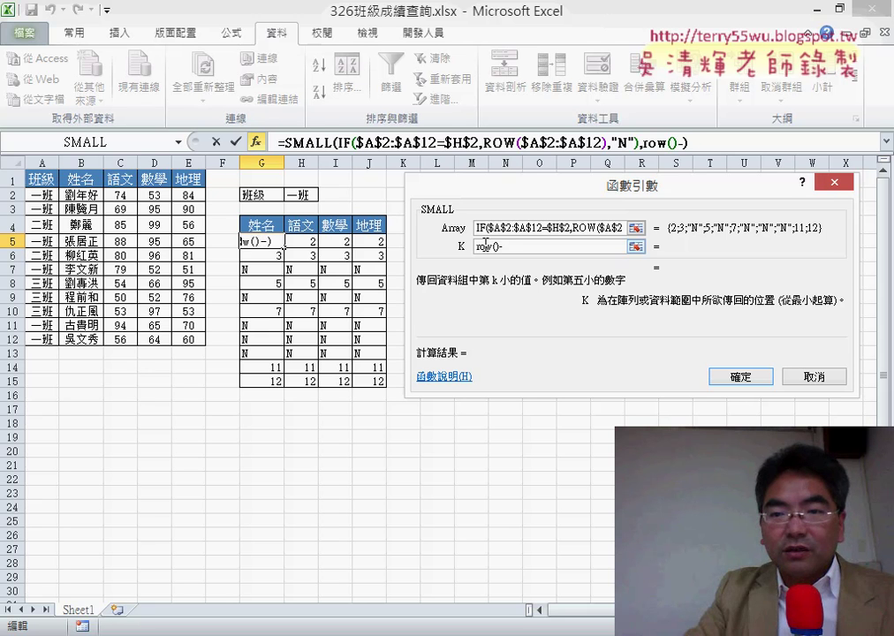
{"action": "type", "text": "4"}
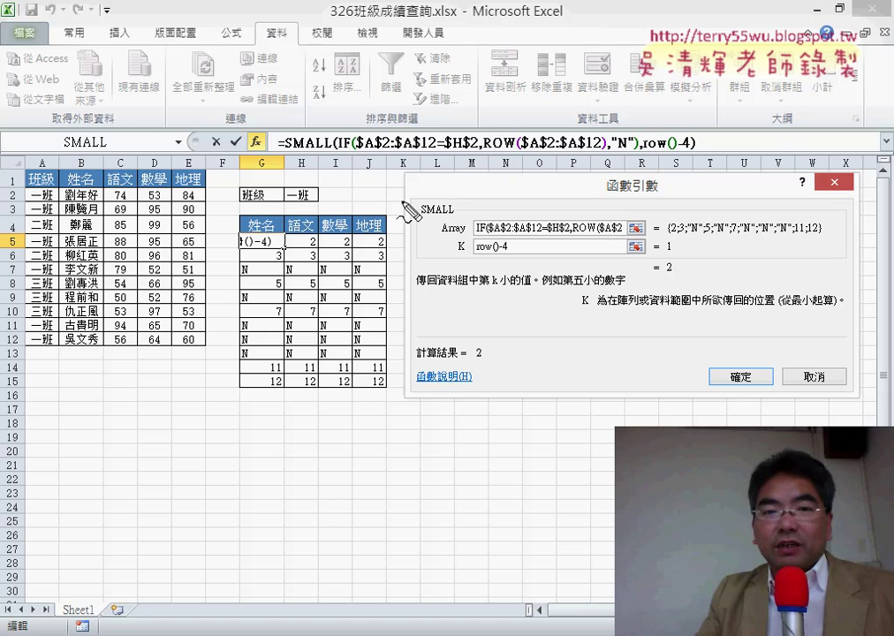
{"action": "left_click_drag", "start_coordinate": [355, 151], "coordinate": [440, 161]}
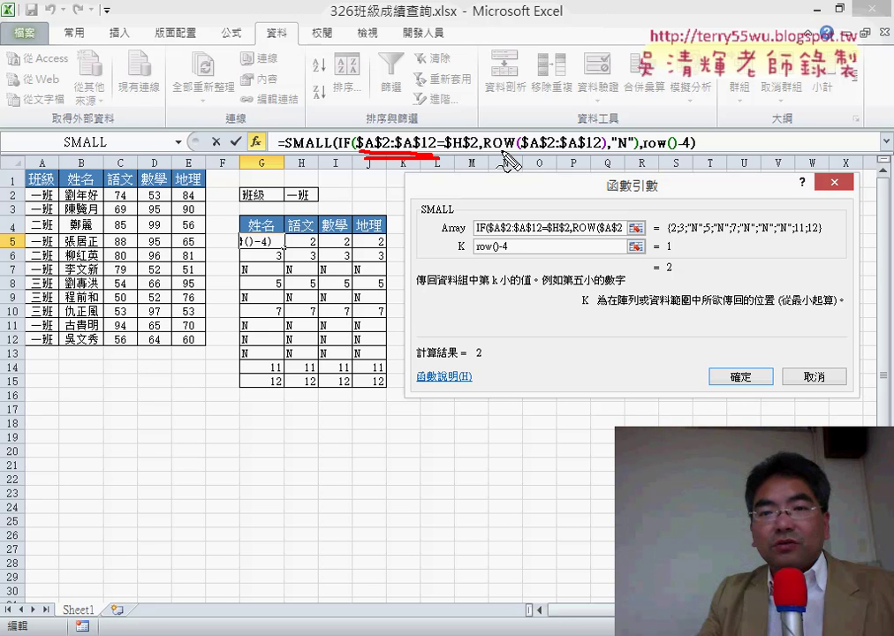
{"action": "left_click_drag", "start_coordinate": [528, 152], "coordinate": [599, 152]}
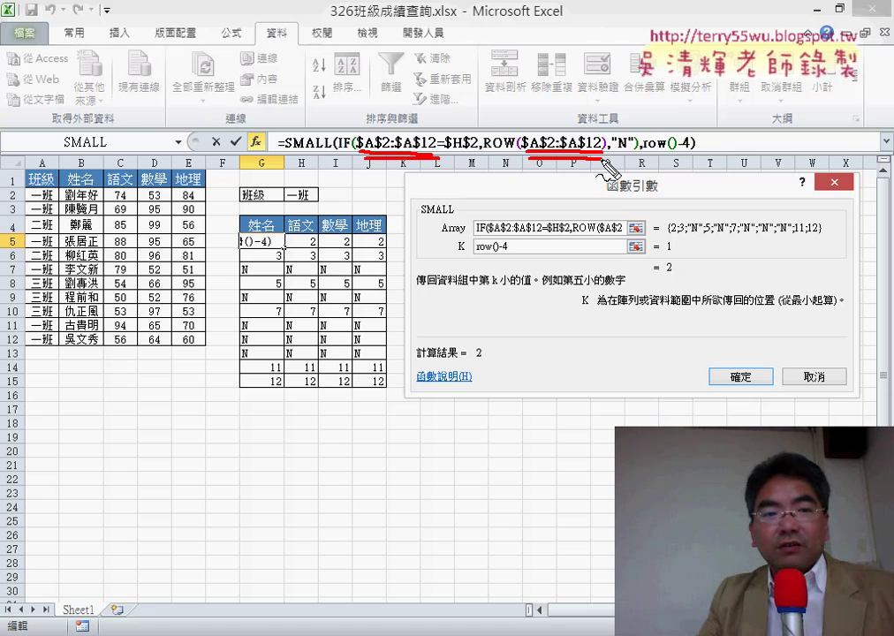
{"action": "left_click_drag", "start_coordinate": [29, 187], "coordinate": [34, 344]}
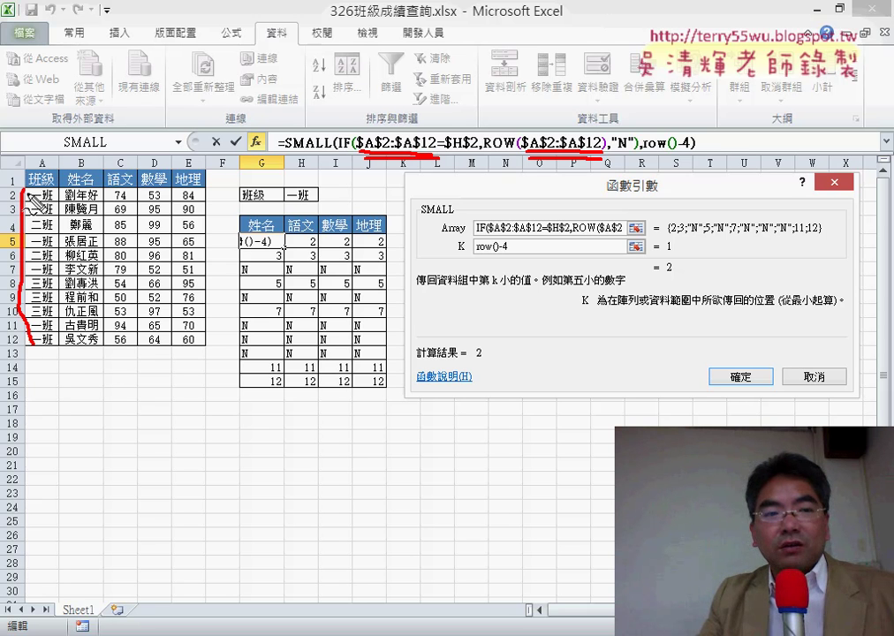
{"action": "left_click_drag", "start_coordinate": [31, 188], "coordinate": [31, 346]}
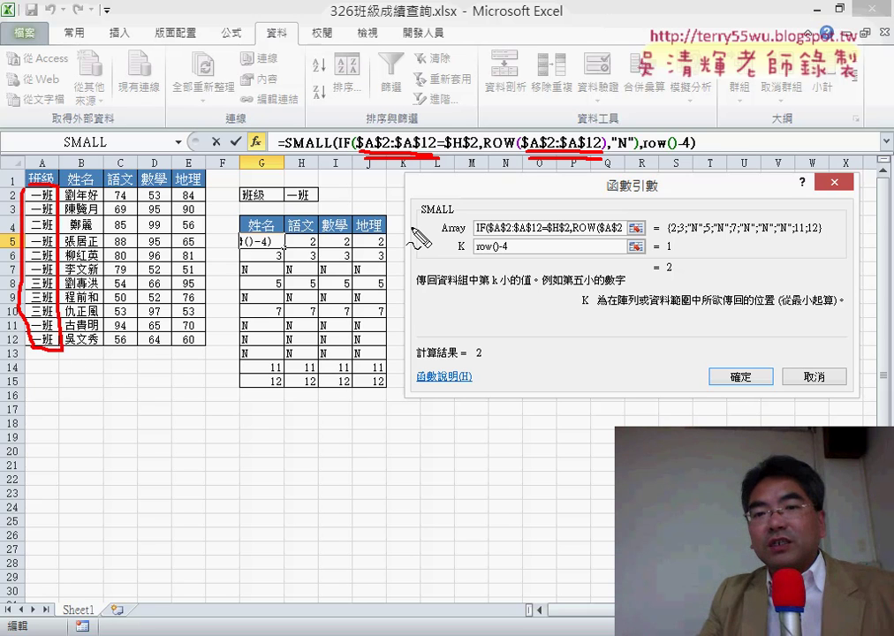
{"action": "left_click_drag", "start_coordinate": [651, 150], "coordinate": [691, 148]}
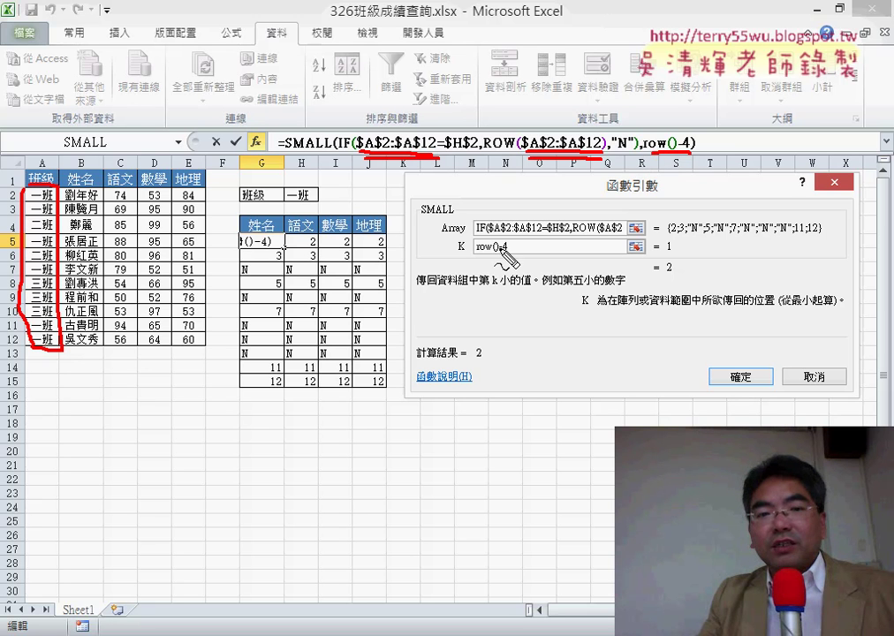
{"action": "left_click_drag", "start_coordinate": [475, 256], "coordinate": [499, 257]}
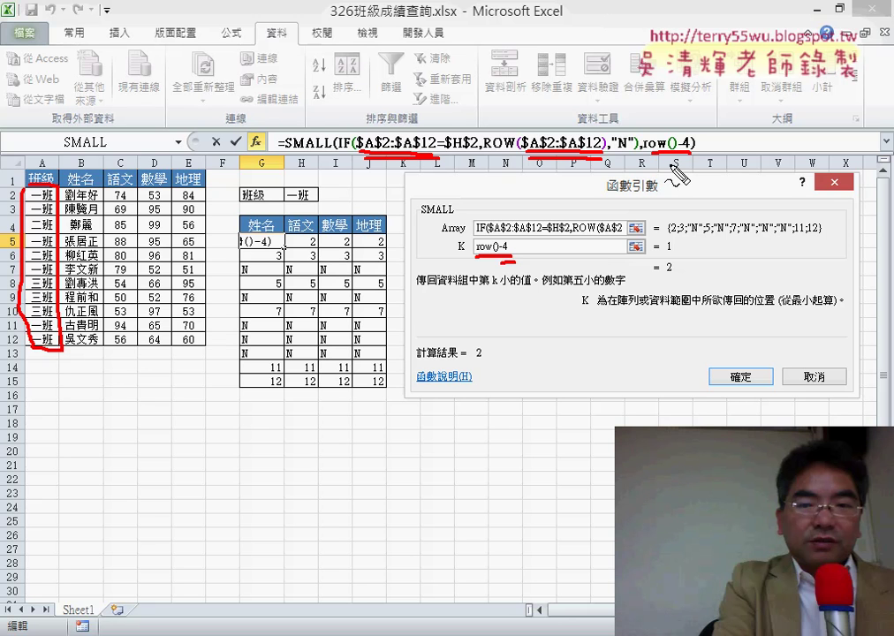
{"action": "key", "text": "Escape"}
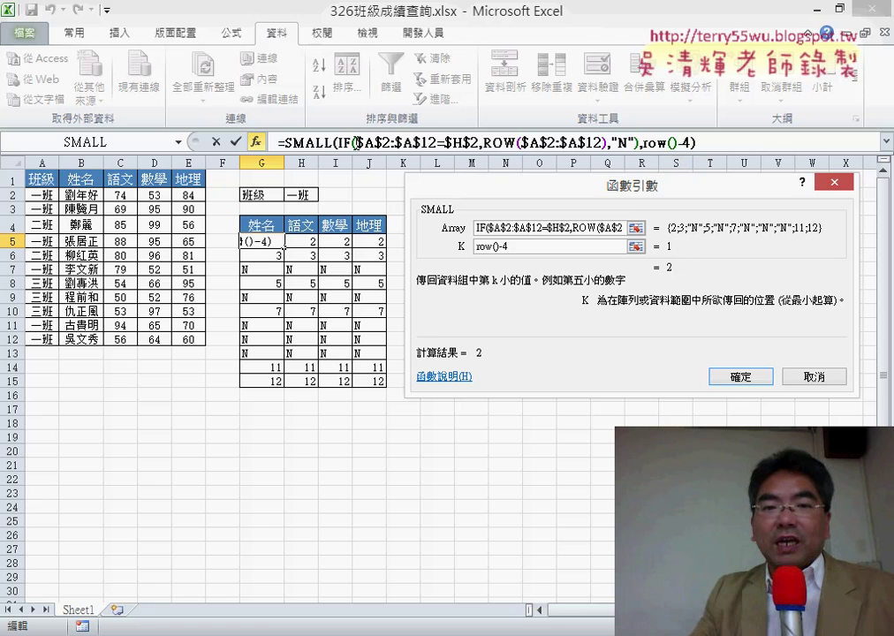
Step: Review the $A$2:$A$12 and ROW() parts, then commit G5's SMALL formula, showing 2
{"action": "left_click_drag", "start_coordinate": [355, 142], "coordinate": [437, 142]}
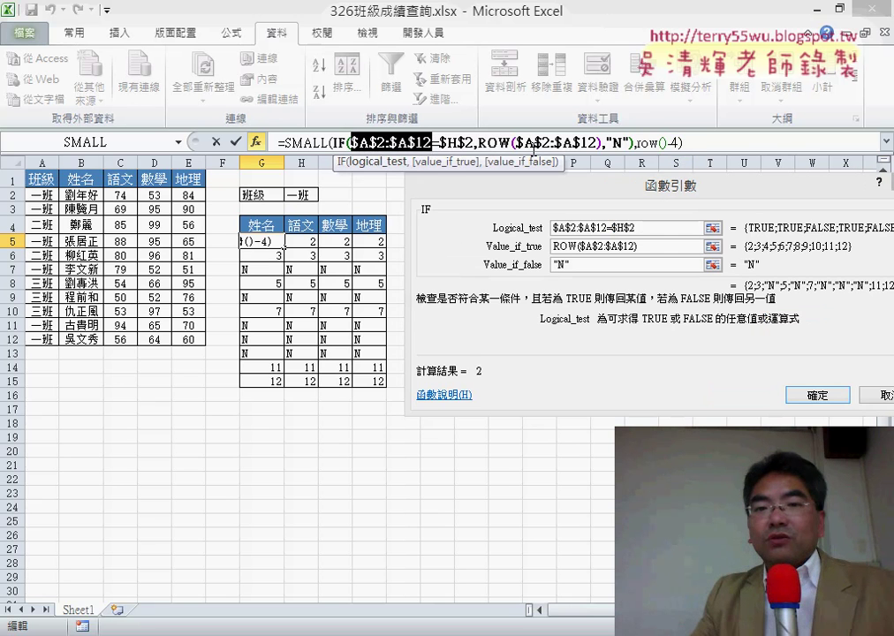
{"action": "left_click", "coordinate": [539, 143]}
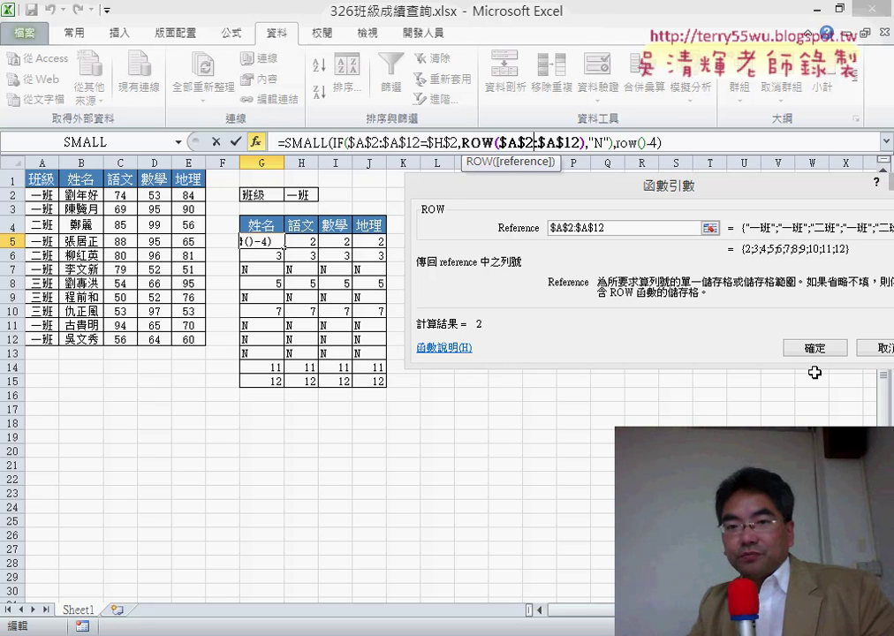
{"action": "key", "text": "Return"}
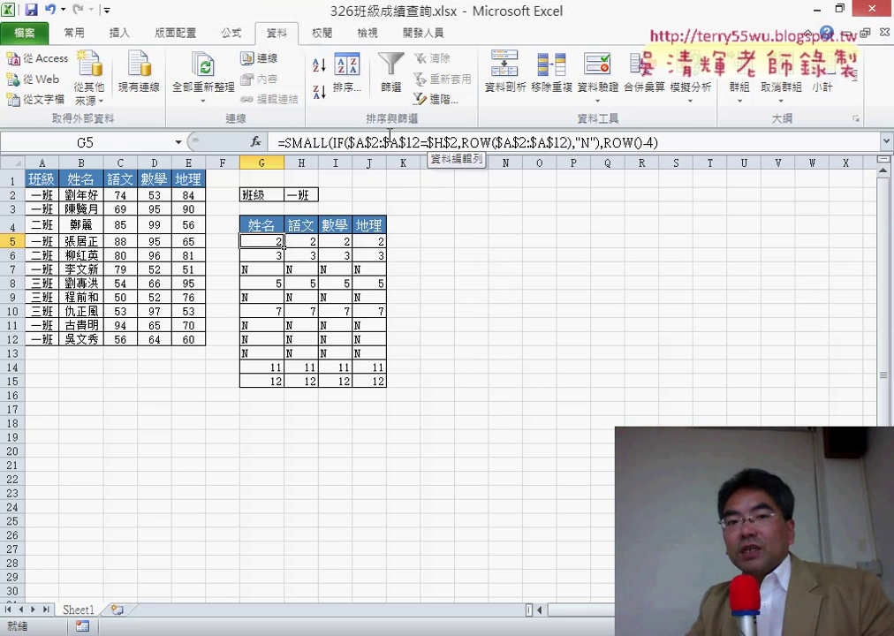
Step: Re-enter G5's SMALL(IF(...),ROW()-4) formula with Ctrl+Shift+Enter as an array formula
{"action": "left_click", "coordinate": [310, 142]}
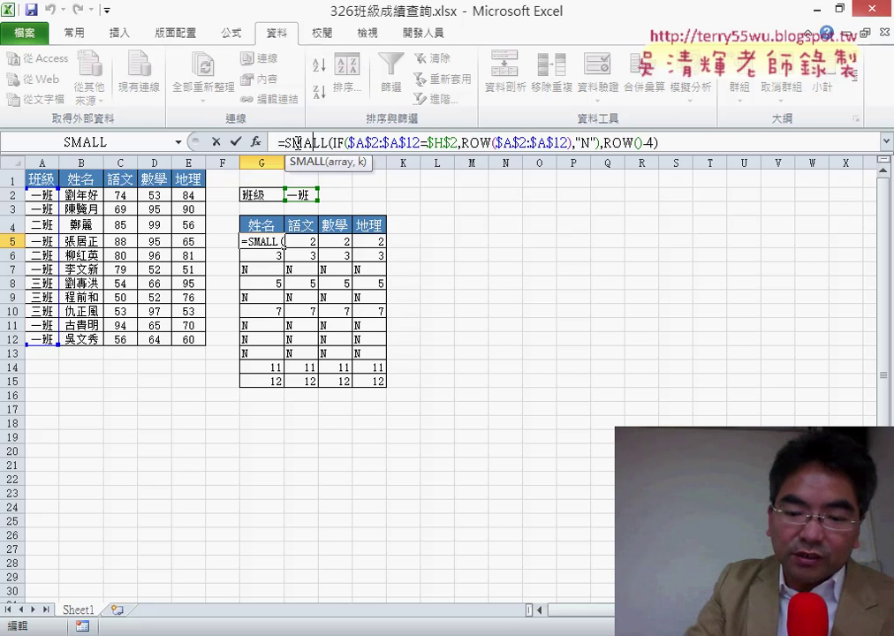
{"action": "key", "text": "ctrl+shift+Return"}
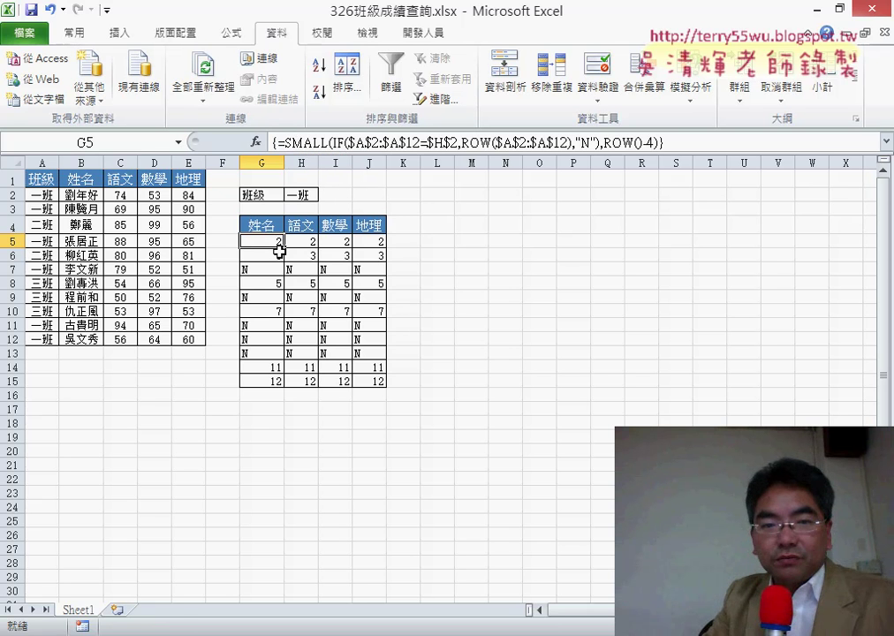
Step: Fill G5's array formula over G5:J15, listing 2, 3, 5, 7, 11, 12, then #NUM!
{"action": "mouse_move", "coordinate": [283, 247]}
{"action": "left_mouse_down"}
{"action": "mouse_move", "coordinate": [389, 249]}
{"action": "mouse_move", "coordinate": [386, 383]}
{"action": "left_mouse_up"}
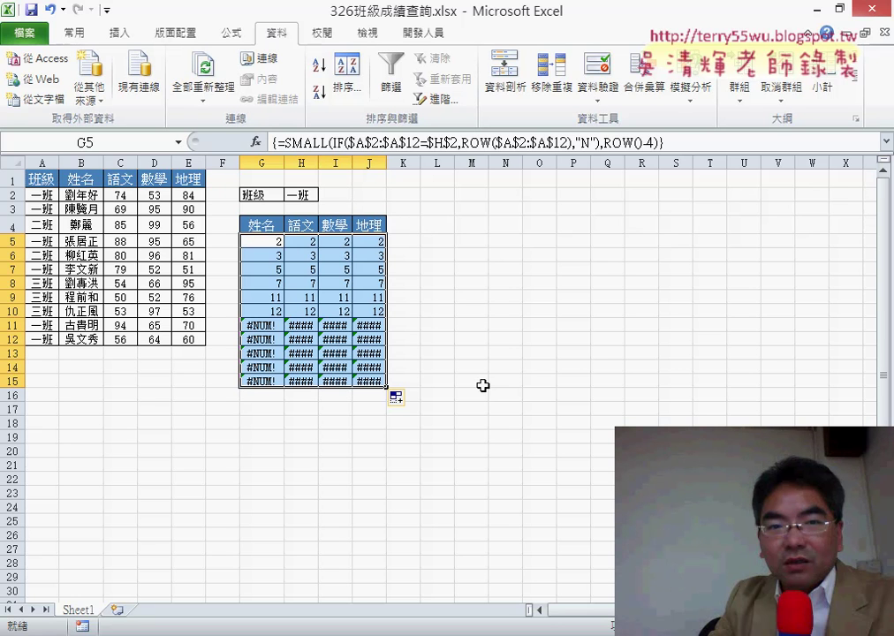
{"action": "left_click", "coordinate": [311, 139]}
Step: Recommit G5's SMALL(IF(...)) as an array formula and review the G5:J15 results
{"action": "left_click_drag", "start_coordinate": [284, 141], "coordinate": [627, 140]}
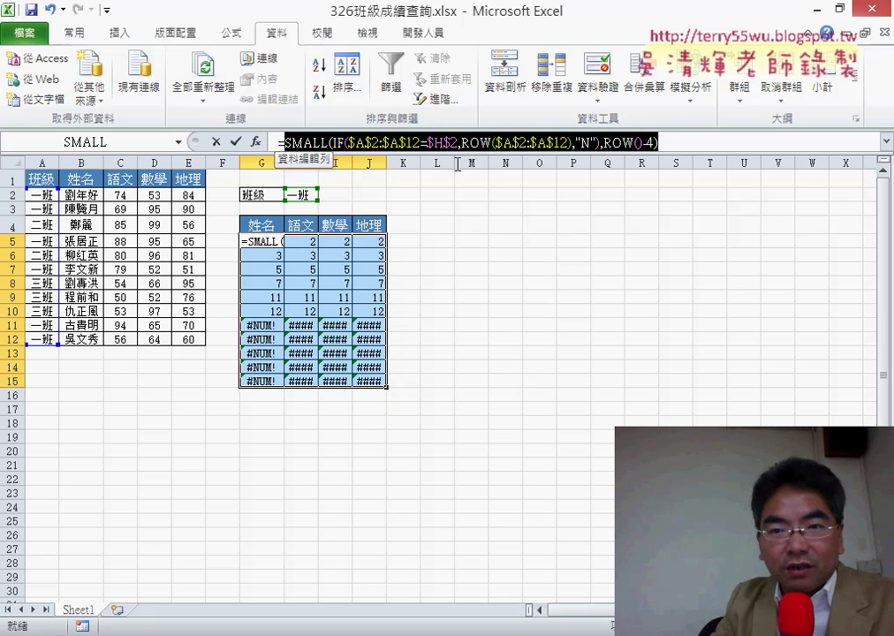
{"action": "right_click", "coordinate": [627, 138]}
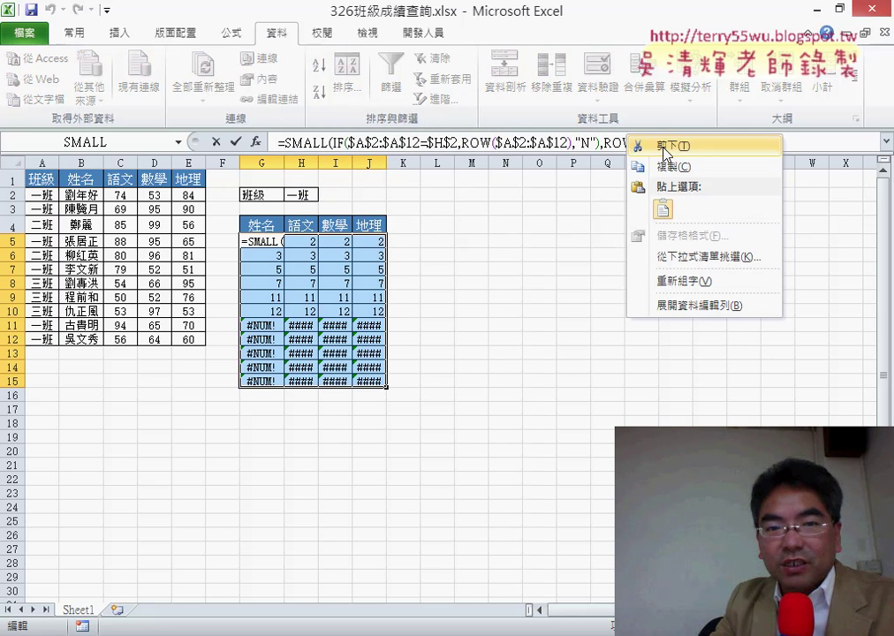
{"action": "key", "text": "Escape"}
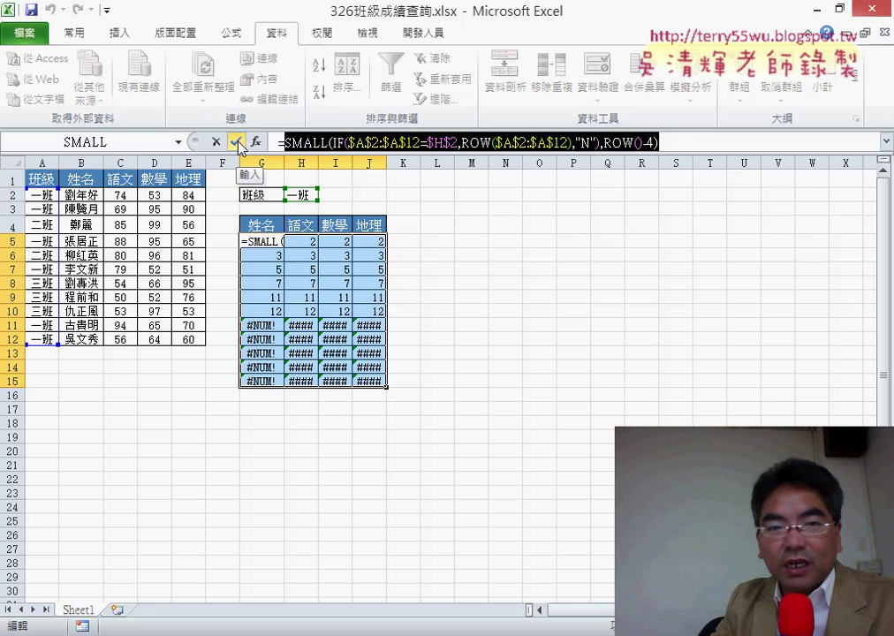
{"action": "key", "text": "ctrl+shift+Return"}
{"action": "left_click", "coordinate": [267, 244]}
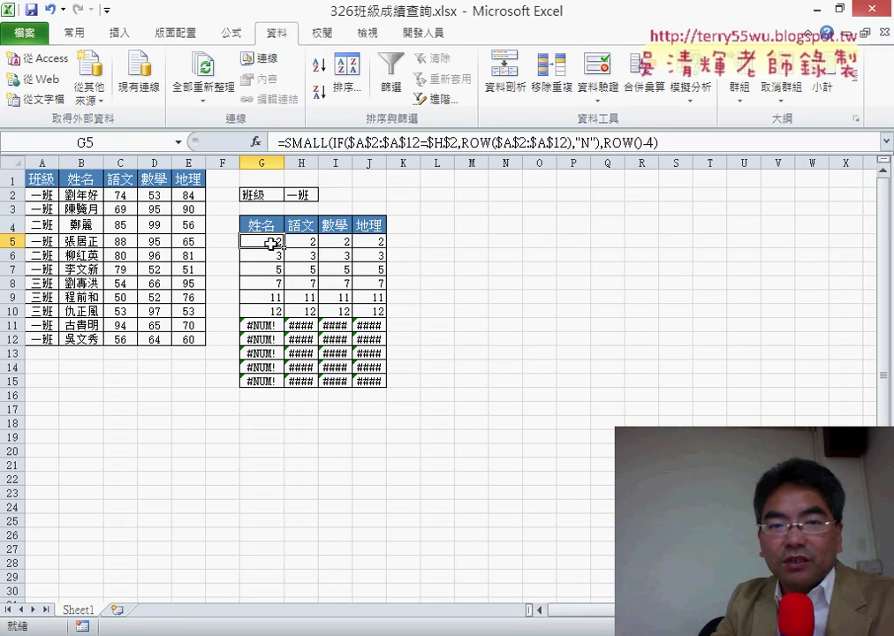
{"action": "mouse_move", "coordinate": [256, 241]}
{"action": "left_mouse_down"}
{"action": "mouse_move", "coordinate": [327, 353]}
{"action": "mouse_move", "coordinate": [365, 380]}
{"action": "left_mouse_up"}
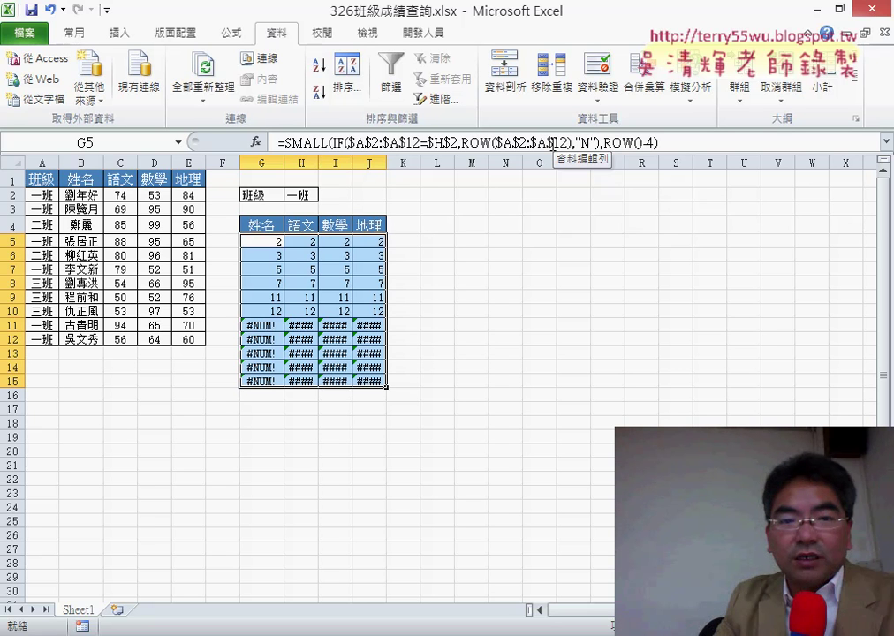
{"action": "left_click", "coordinate": [547, 269]}
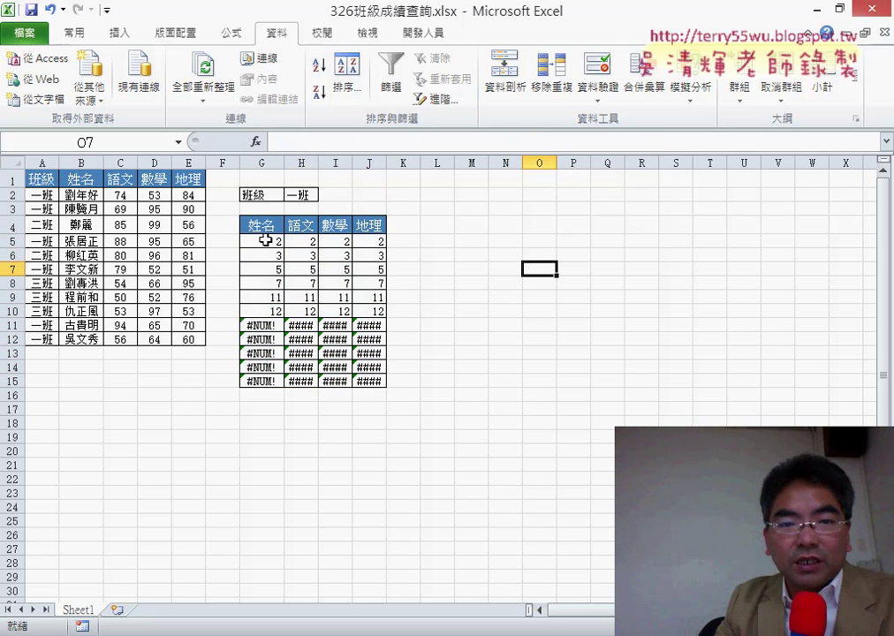
Step: Copy G5's entire SMALL(IF(...)) formula text and open Insert Function
{"action": "left_click", "coordinate": [265, 240]}
{"action": "left_click_drag", "start_coordinate": [291, 141], "coordinate": [688, 142]}
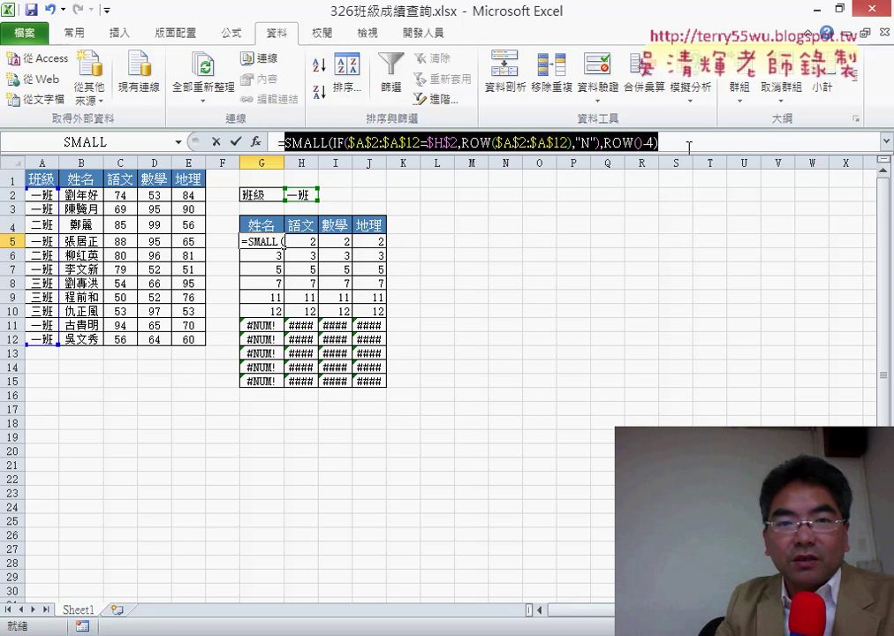
{"action": "right_click", "coordinate": [609, 146]}
{"action": "left_click", "coordinate": [256, 141]}
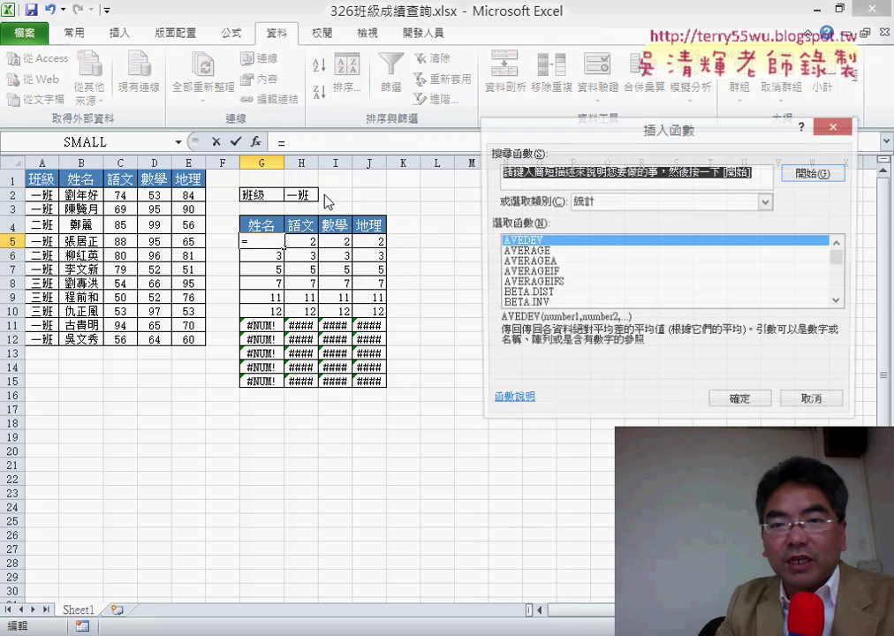
Step: Choose INDEX from the 檢視與參照 category in its array, row_num, column_num form
{"action": "left_click_drag", "start_coordinate": [839, 258], "coordinate": [846, 277]}
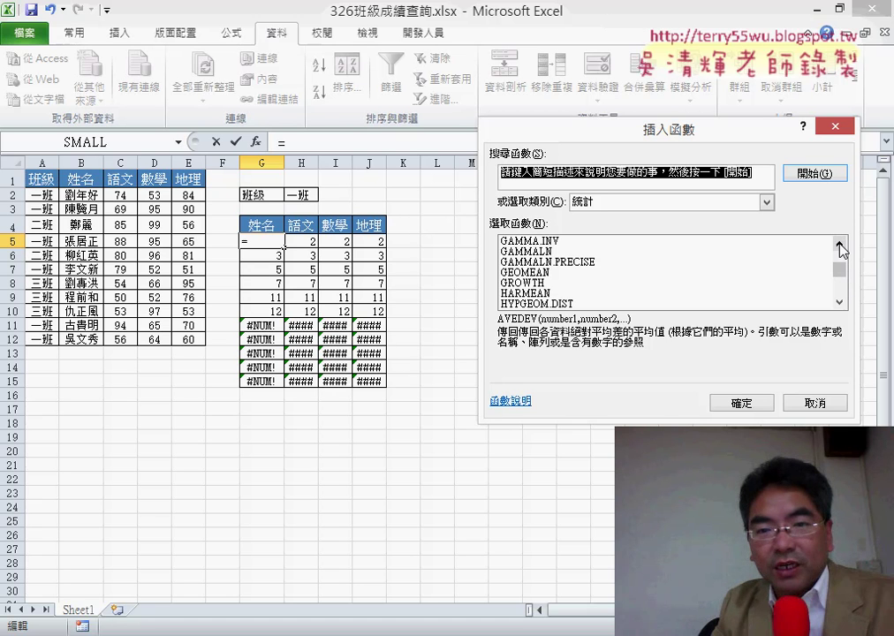
{"action": "left_click", "coordinate": [839, 302]}
{"action": "left_click", "coordinate": [839, 302]}
{"action": "left_click", "coordinate": [839, 302]}
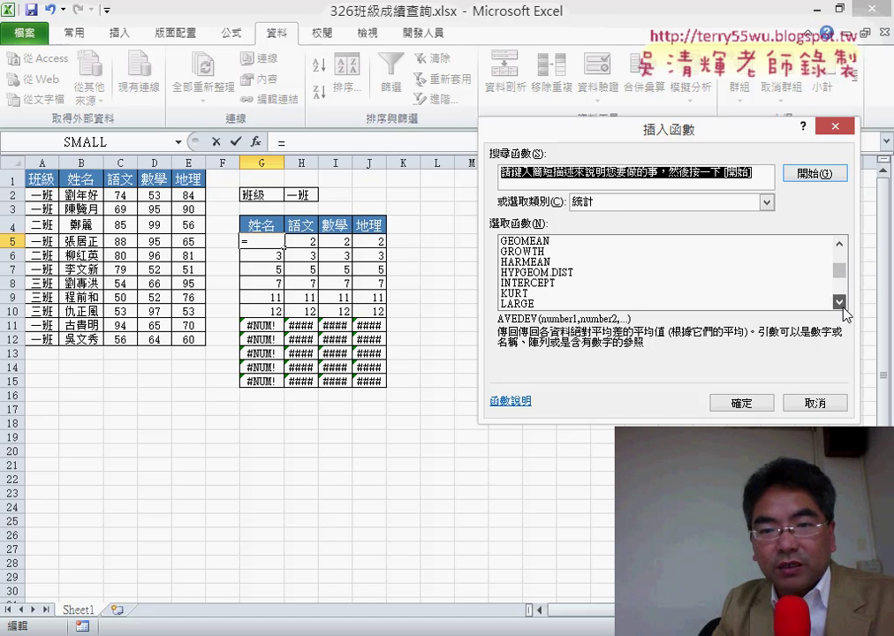
{"action": "left_click", "coordinate": [766, 201]}
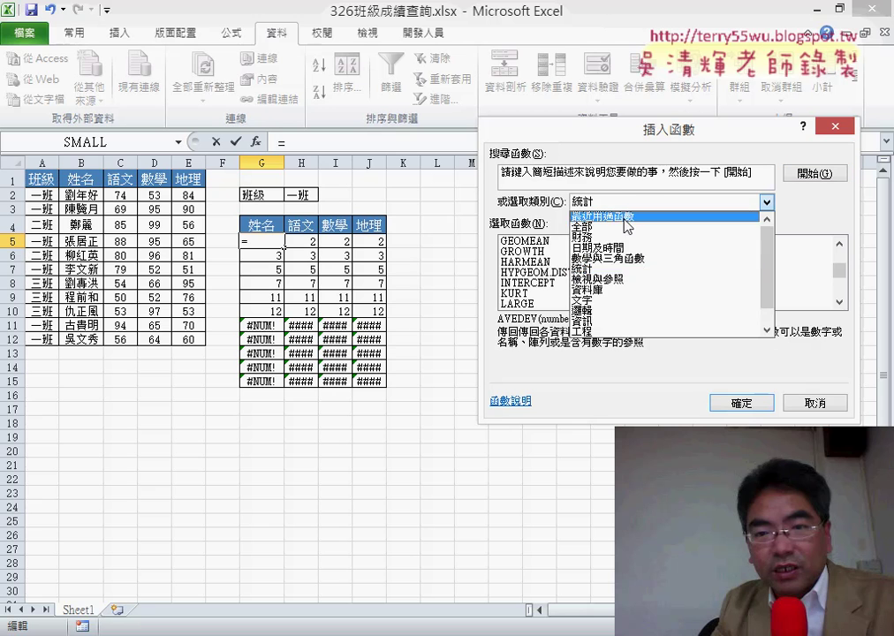
{"action": "left_click", "coordinate": [621, 281]}
{"action": "scroll", "coordinate": [844, 299], "scroll_direction": "down", "scroll_amount": 2}
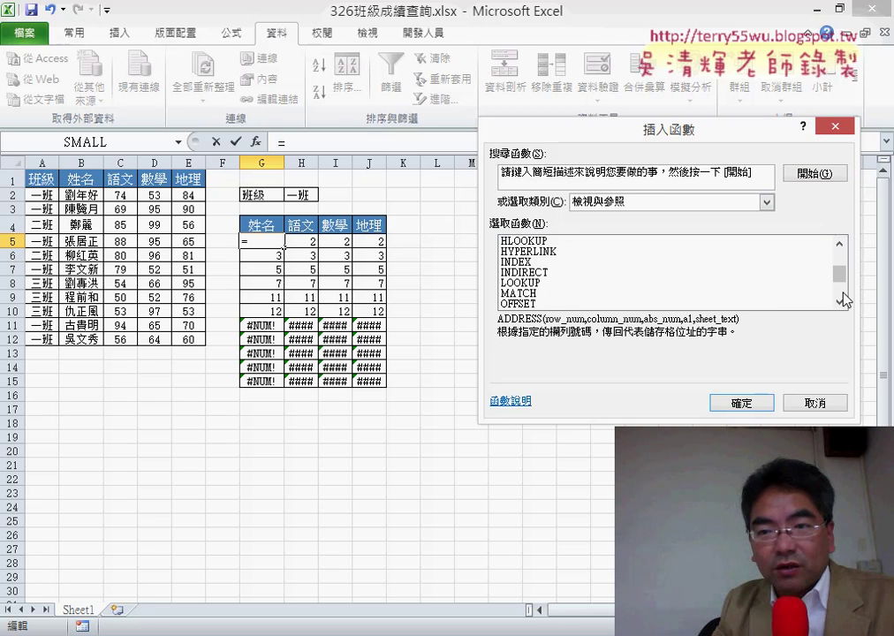
{"action": "scroll", "coordinate": [843, 298], "scroll_direction": "down", "scroll_amount": 2}
{"action": "scroll", "coordinate": [843, 291], "scroll_direction": "up", "scroll_amount": 2}
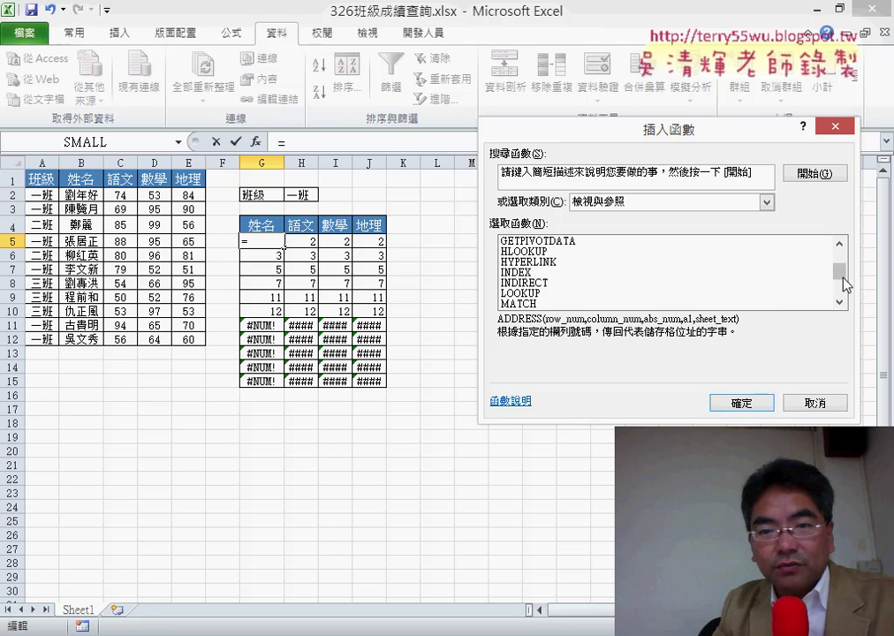
{"action": "double_click", "coordinate": [578, 272]}
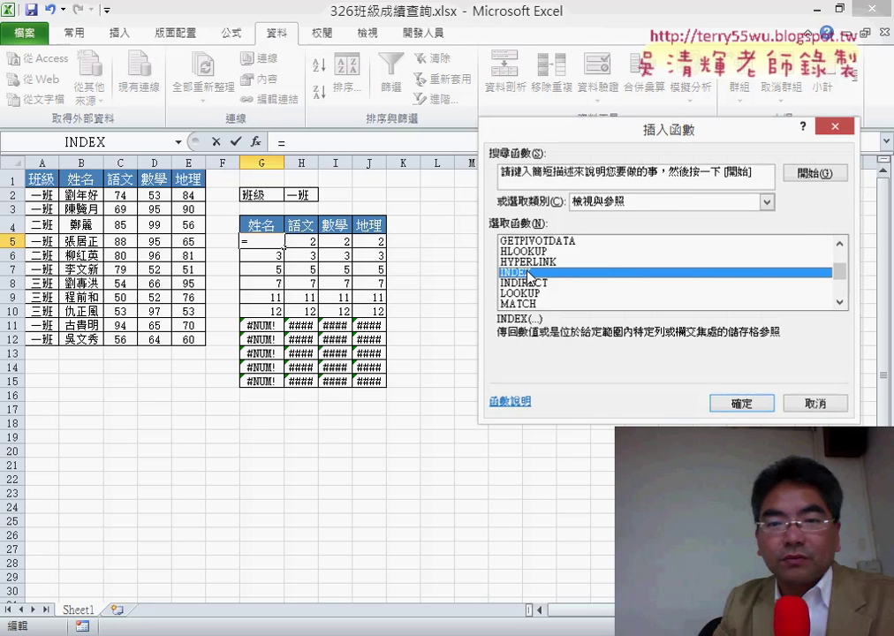
{"action": "left_click", "coordinate": [679, 315]}
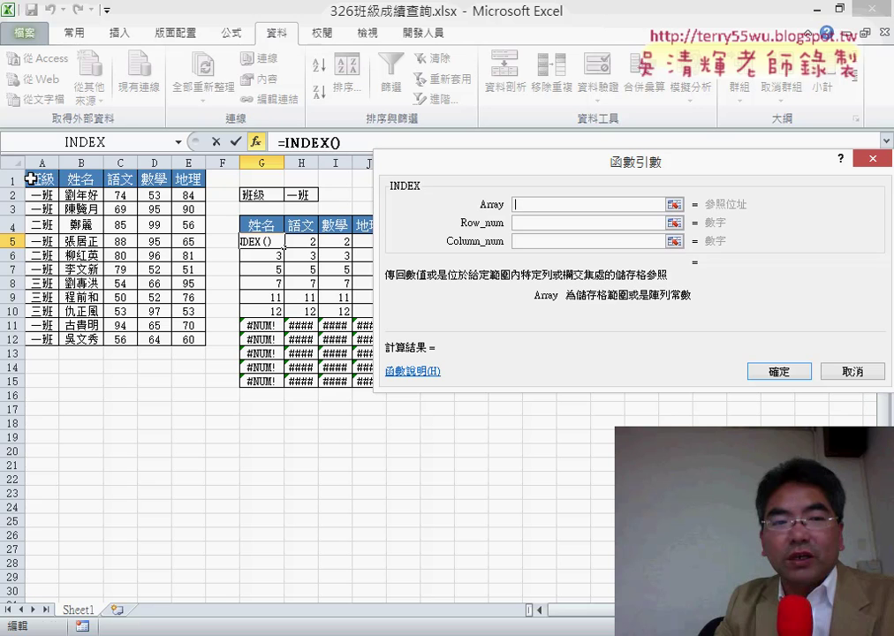
Step: Set INDEX's Array to the absolute data range $A$1:$E$12
{"action": "mouse_move", "coordinate": [33, 180]}
{"action": "left_mouse_down"}
{"action": "mouse_move", "coordinate": [164, 323]}
{"action": "mouse_move", "coordinate": [189, 338]}
{"action": "left_mouse_up"}
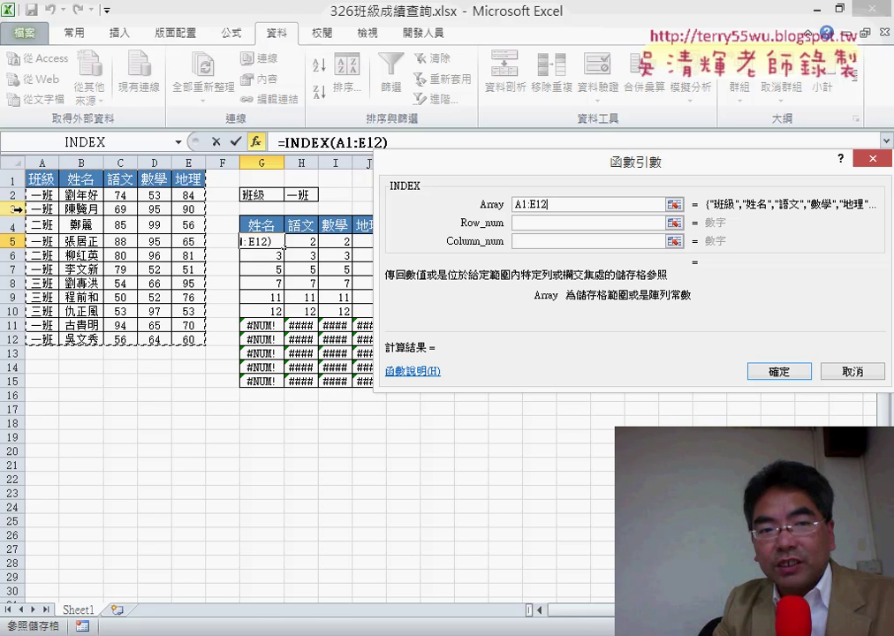
{"action": "left_click_drag", "start_coordinate": [557, 204], "coordinate": [515, 204]}
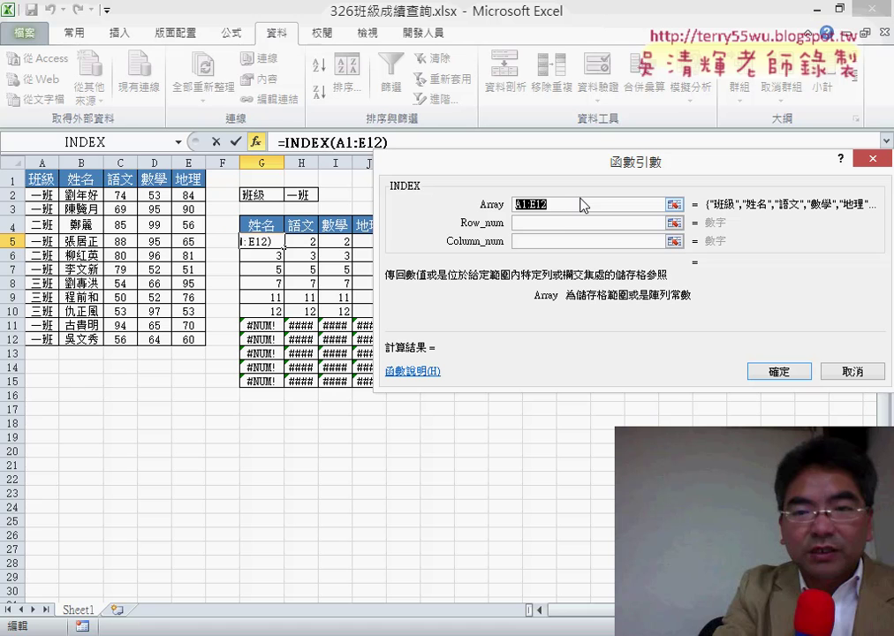
{"action": "key", "text": "F4"}
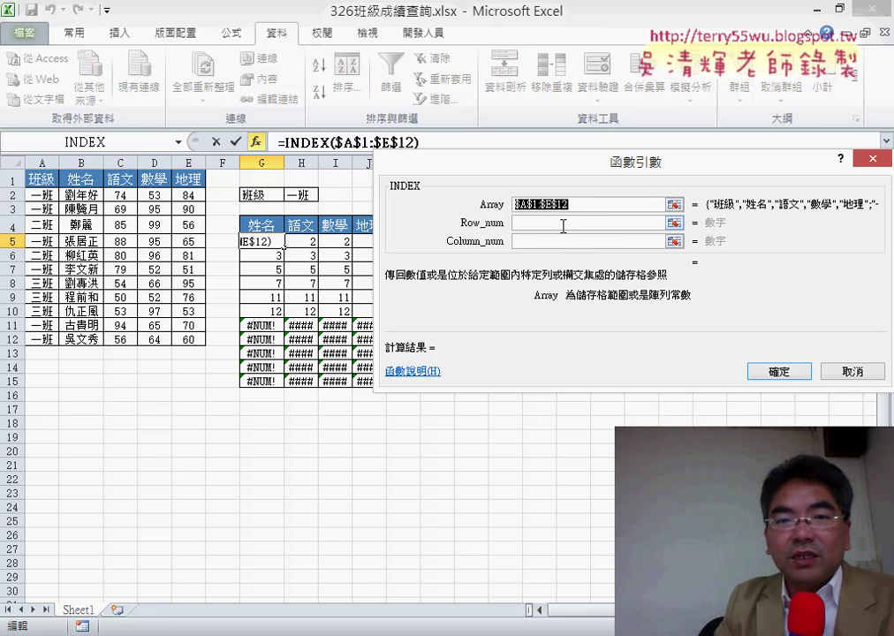
Step: Paste the copied SMALL(IF(...),ROW()-4) as Row_num and type column()-5 as Column_num
{"action": "left_click", "coordinate": [558, 224]}
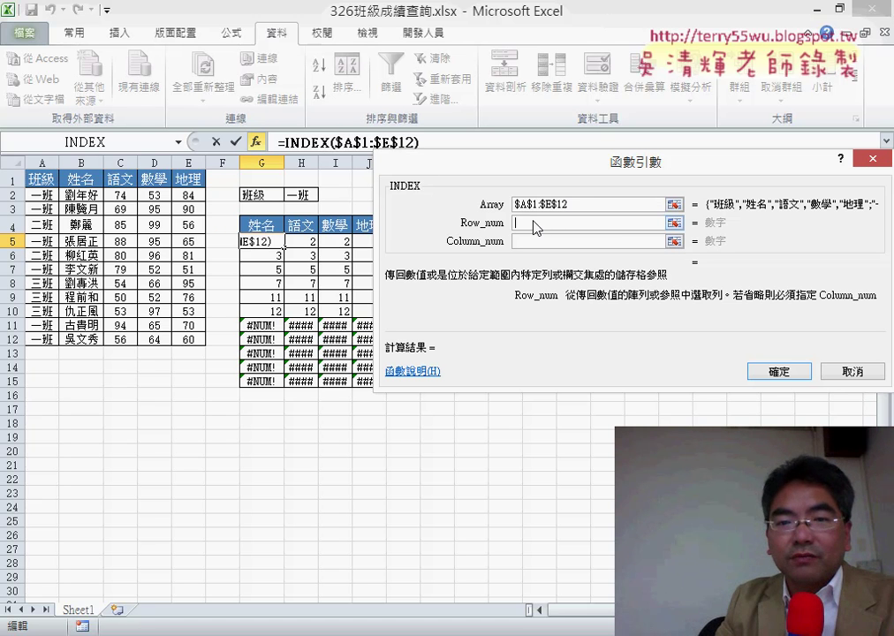
{"action": "right_click", "coordinate": [534, 223]}
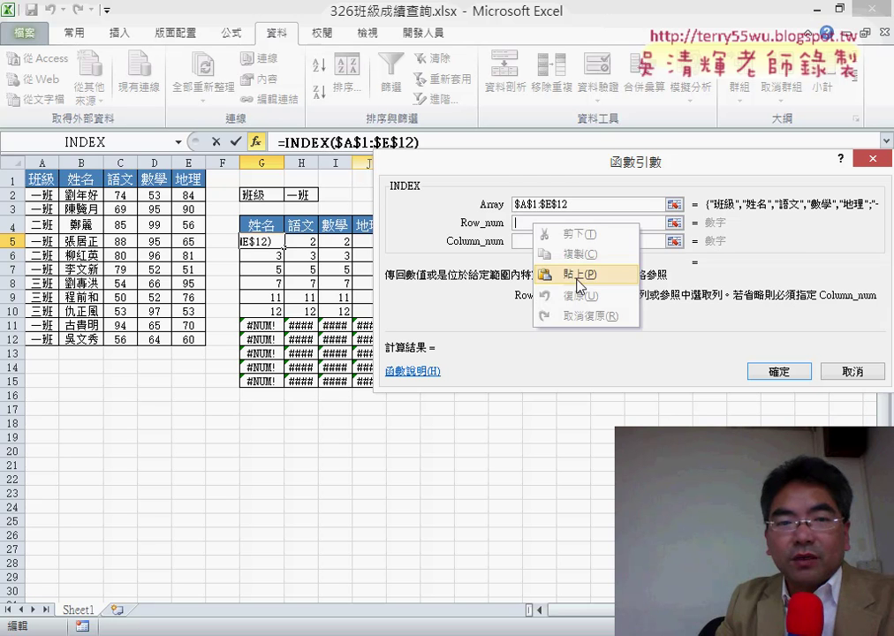
{"action": "left_click", "coordinate": [571, 273]}
{"action": "left_click", "coordinate": [565, 240]}
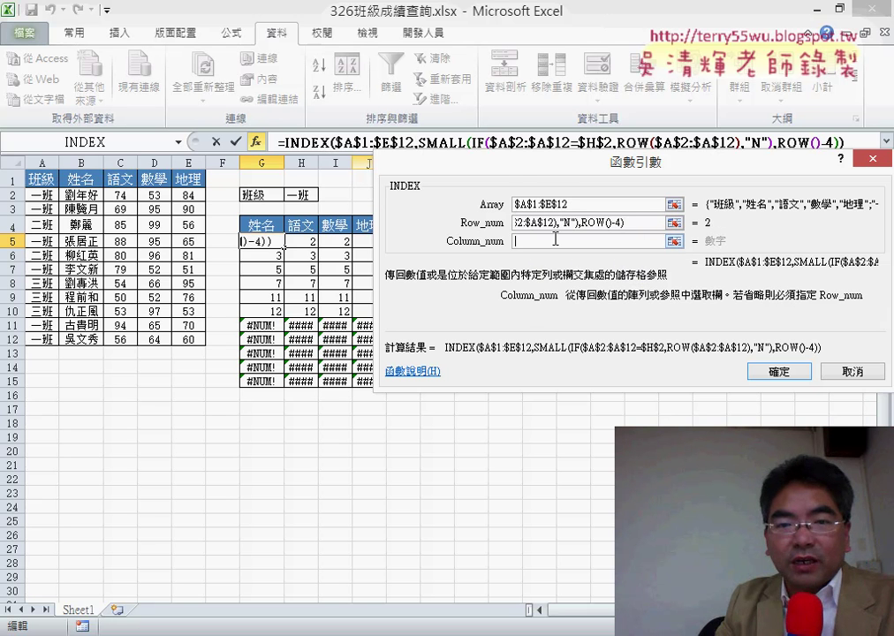
{"action": "left_click_drag", "start_coordinate": [433, 162], "coordinate": [469, 315]}
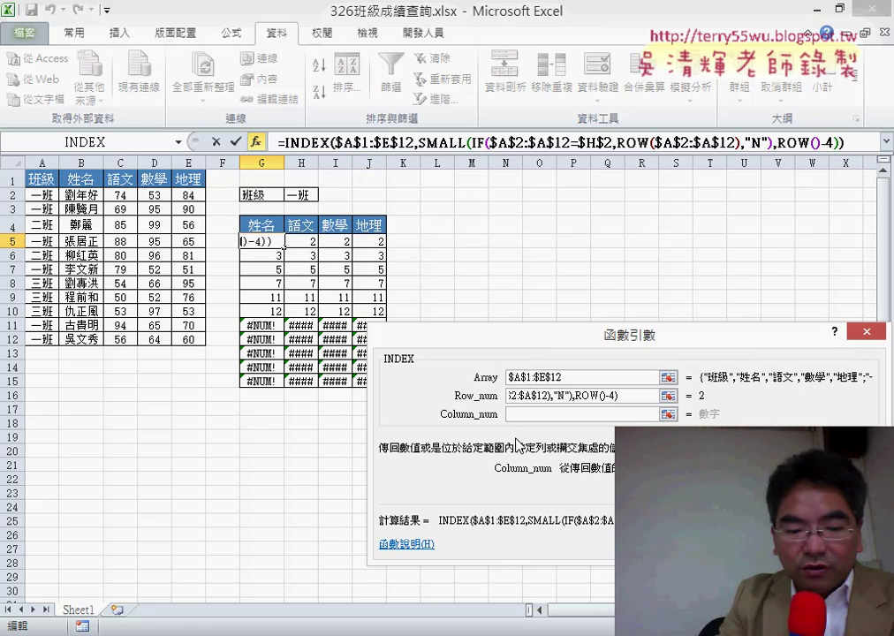
{"action": "type", "text": "col"}
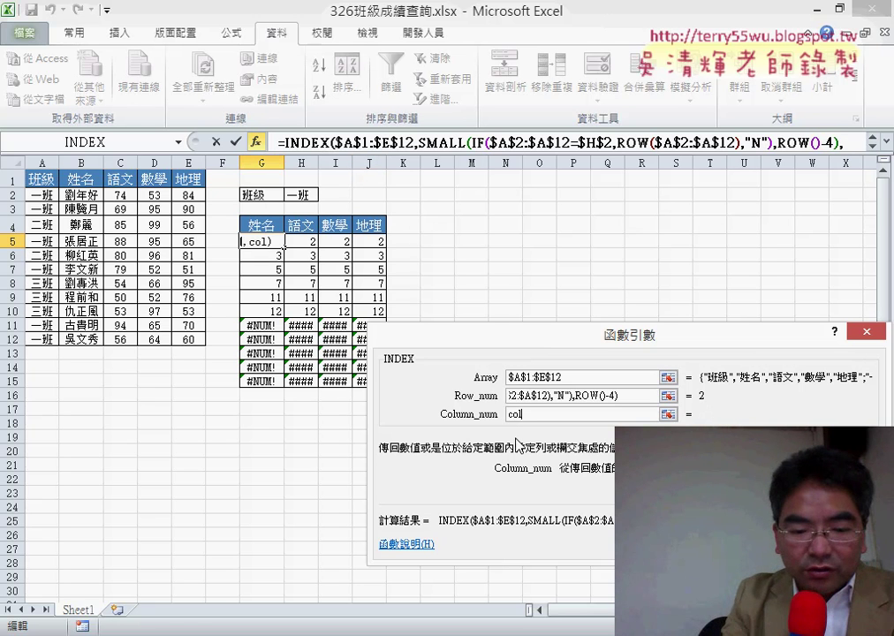
{"action": "type", "text": "umn"}
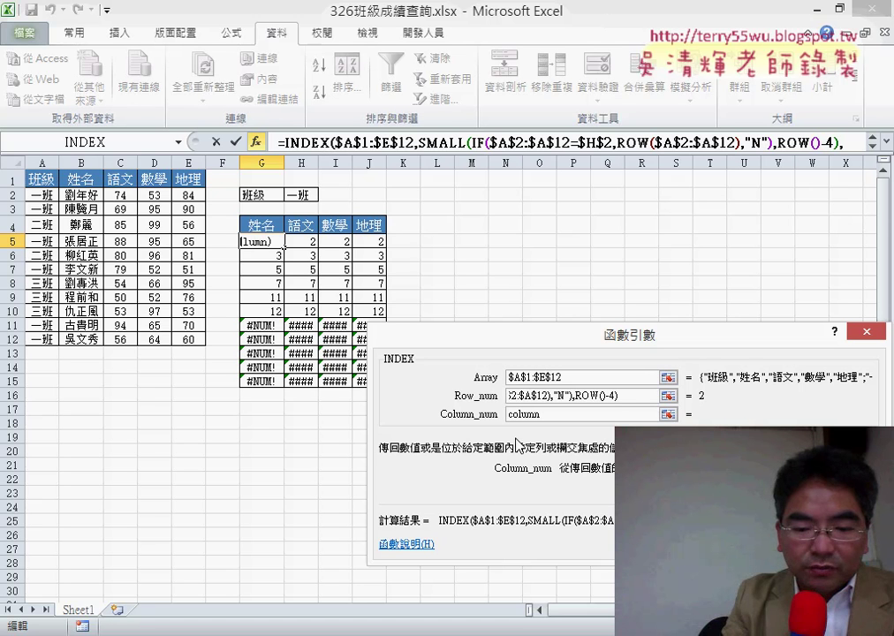
{"action": "type", "text": "()"}
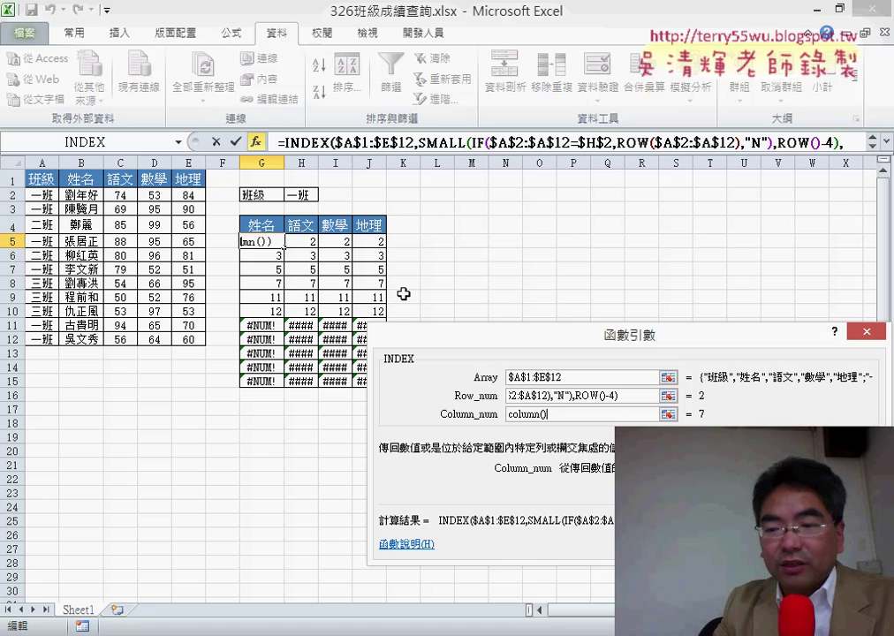
{"action": "type", "text": "-"}
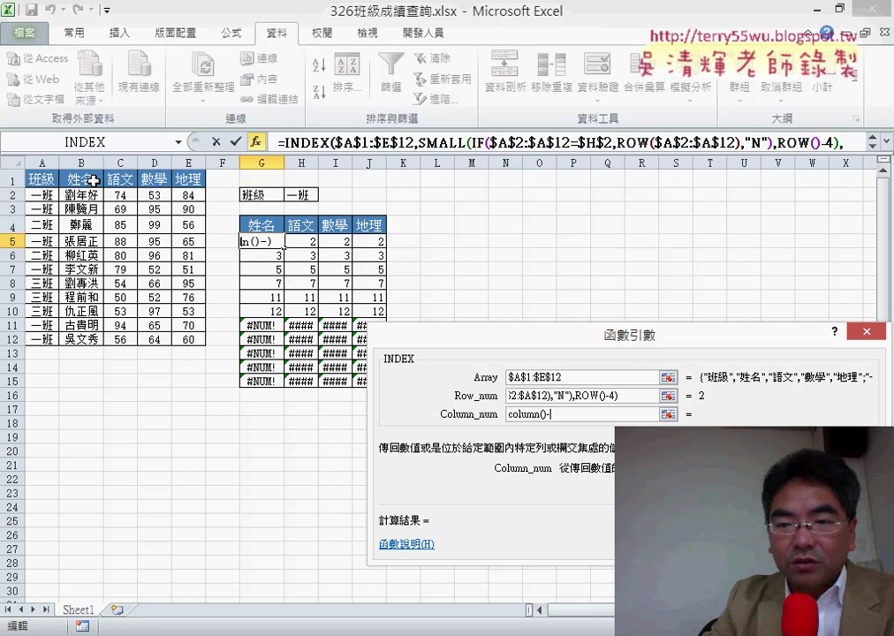
{"action": "type", "text": "5"}
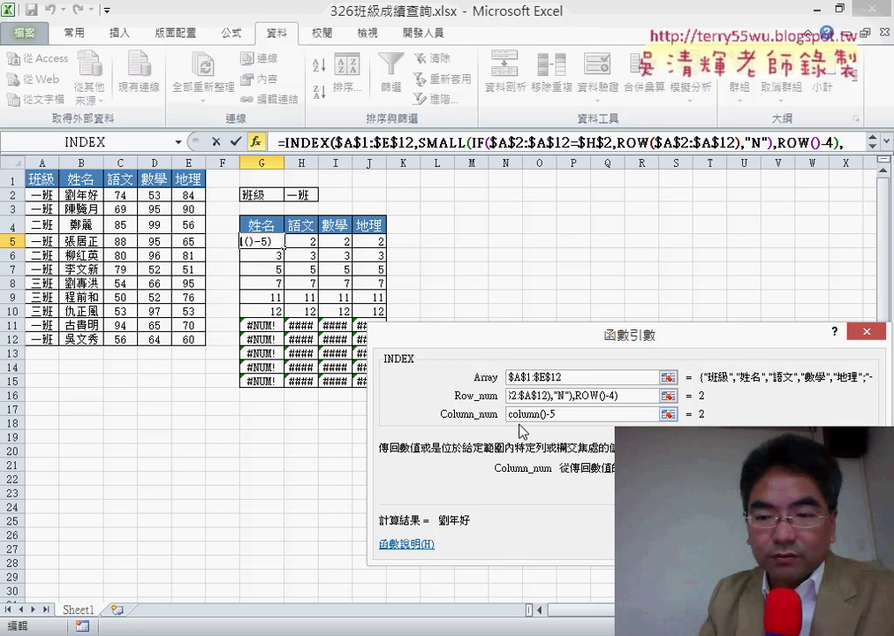
Step: Commit G5's INDEX formula and re-enter it as an array formula
{"action": "key", "text": "Return"}
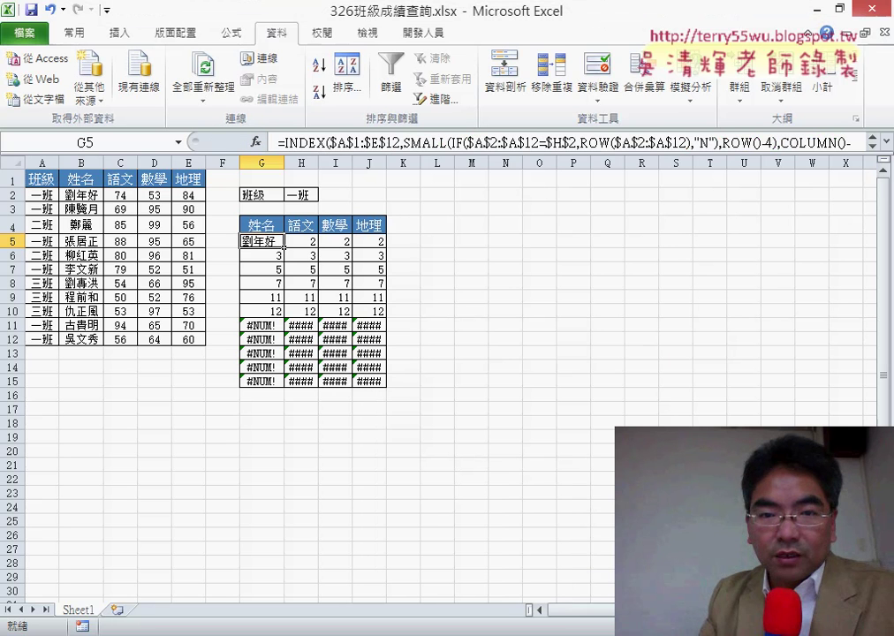
{"action": "left_click", "coordinate": [886, 144]}
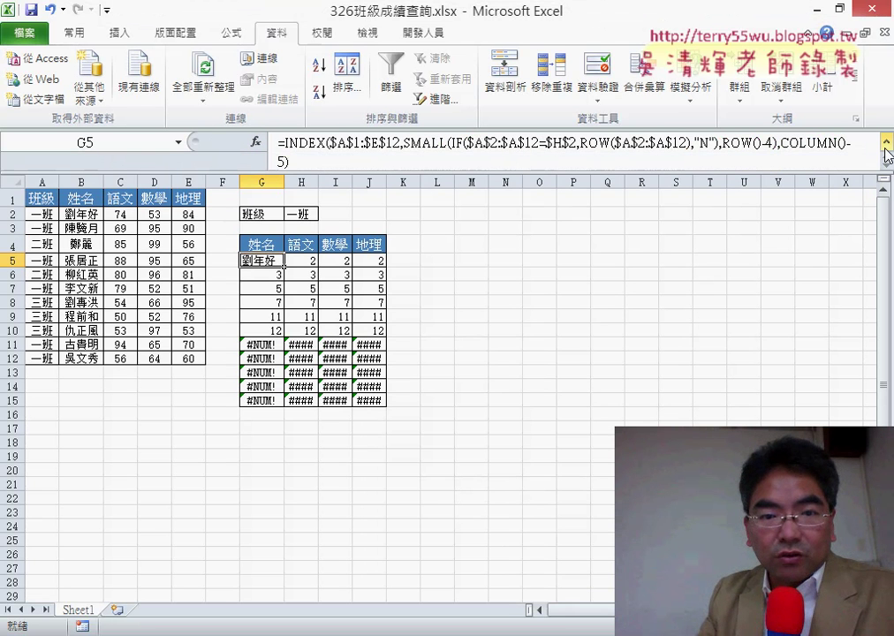
{"action": "left_click", "coordinate": [403, 146]}
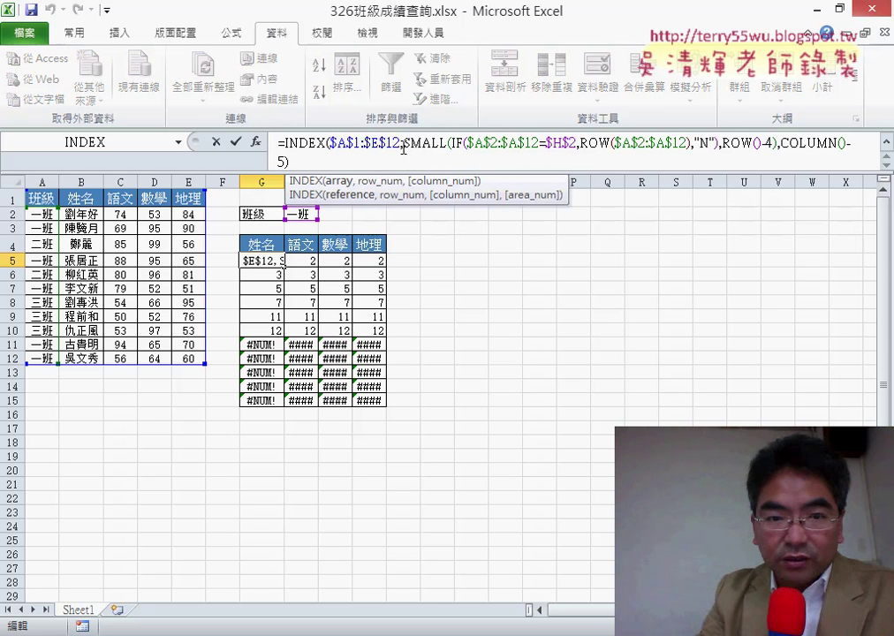
{"action": "key", "text": "ctrl+shift+Return"}
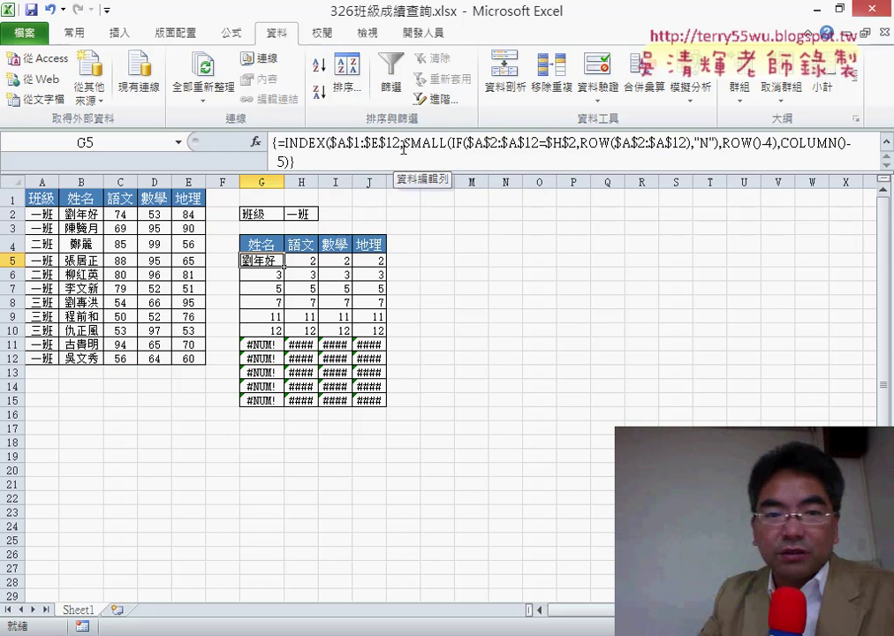
Step: Fill the array formula over G5:J15, listing the six 一班 students' names and three scores
{"action": "mouse_move", "coordinate": [285, 267]}
{"action": "left_mouse_down"}
{"action": "mouse_move", "coordinate": [380, 267]}
{"action": "mouse_move", "coordinate": [380, 402]}
{"action": "left_mouse_up"}
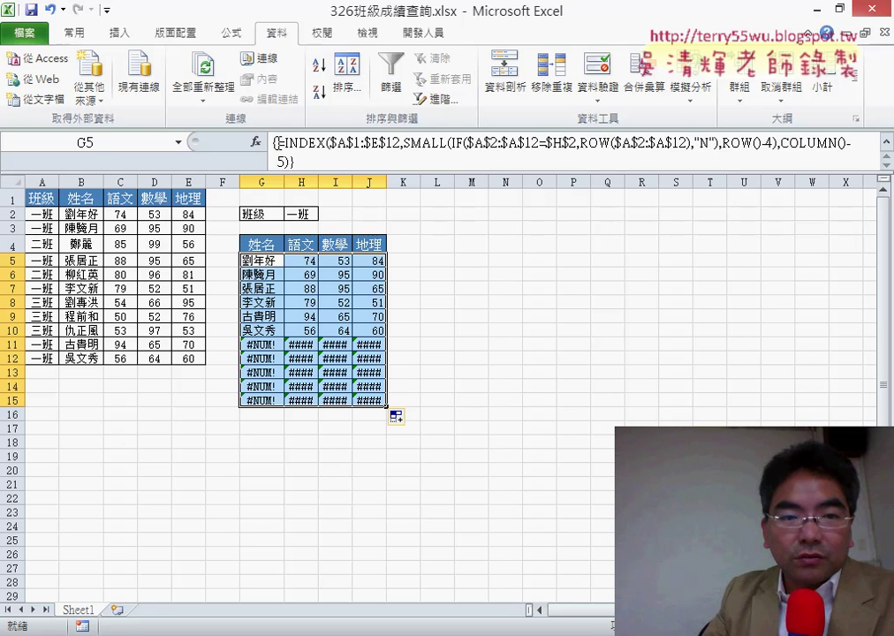
{"action": "left_click", "coordinate": [304, 163]}
{"action": "key", "text": "ctrl+a"}
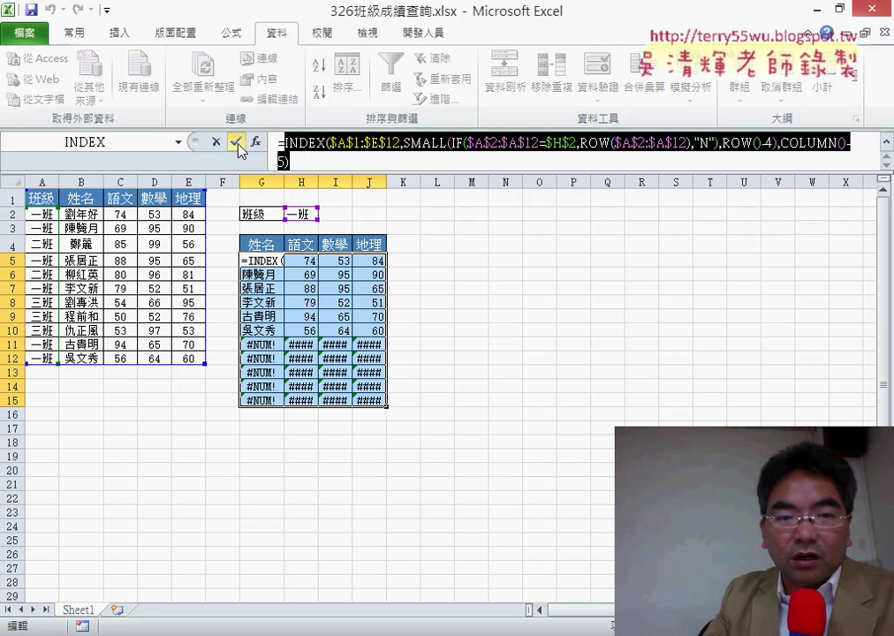
{"action": "key", "text": "ctrl+shift+Return"}
{"action": "left_click", "coordinate": [281, 260]}
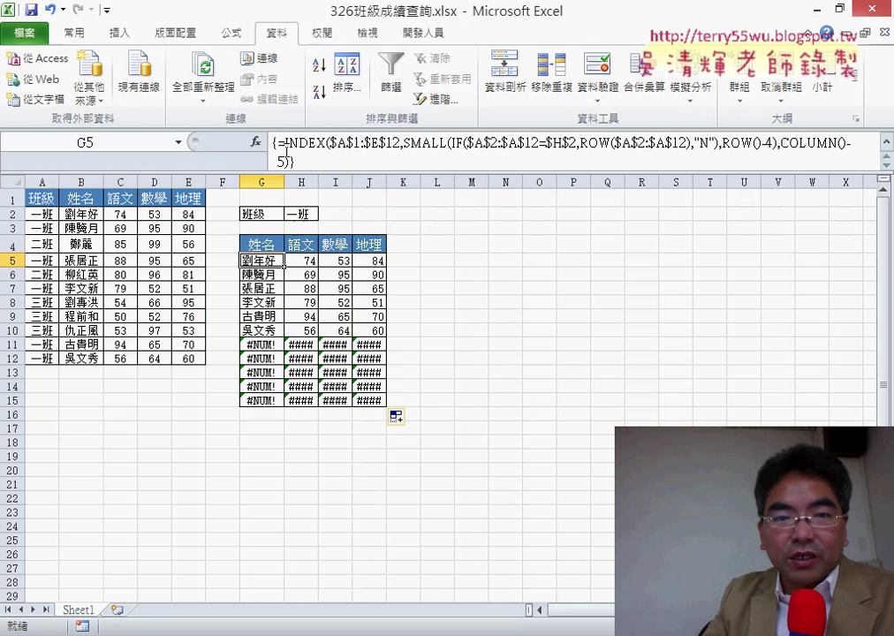
{"action": "left_click", "coordinate": [284, 141]}
Step: Cut G5's INDEX formula text and insert the IFERROR function from the Logical category
{"action": "key", "text": "ctrl+a"}
{"action": "right_click", "coordinate": [326, 152]}
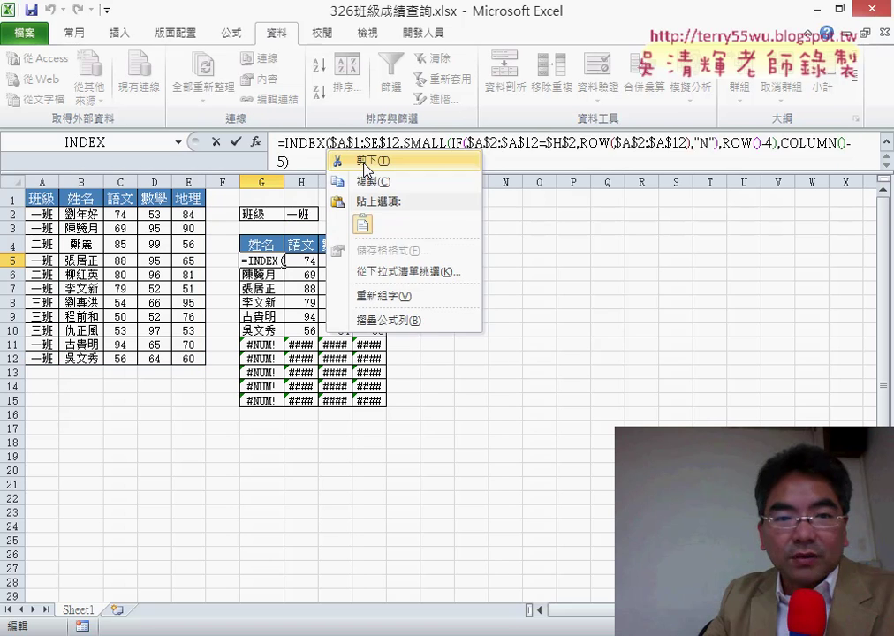
{"action": "left_click", "coordinate": [332, 162]}
{"action": "left_click", "coordinate": [256, 142]}
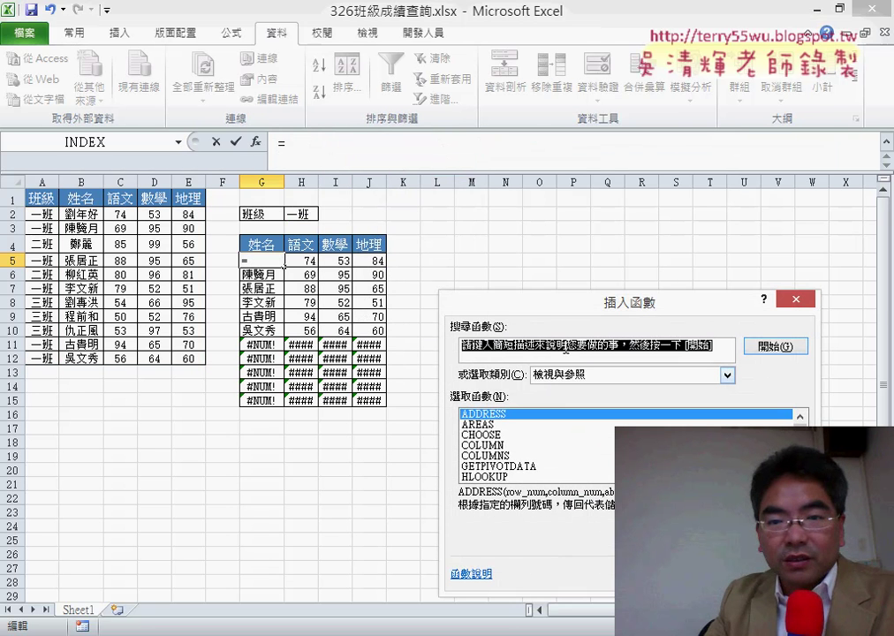
{"action": "left_click_drag", "start_coordinate": [568, 304], "coordinate": [540, 140]}
{"action": "left_click", "coordinate": [563, 213]}
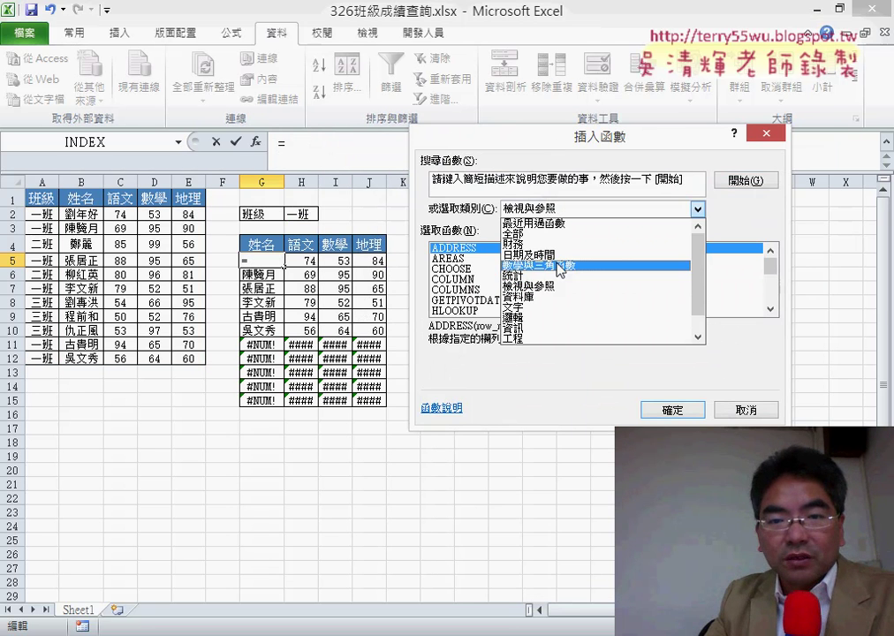
{"action": "left_click", "coordinate": [561, 318]}
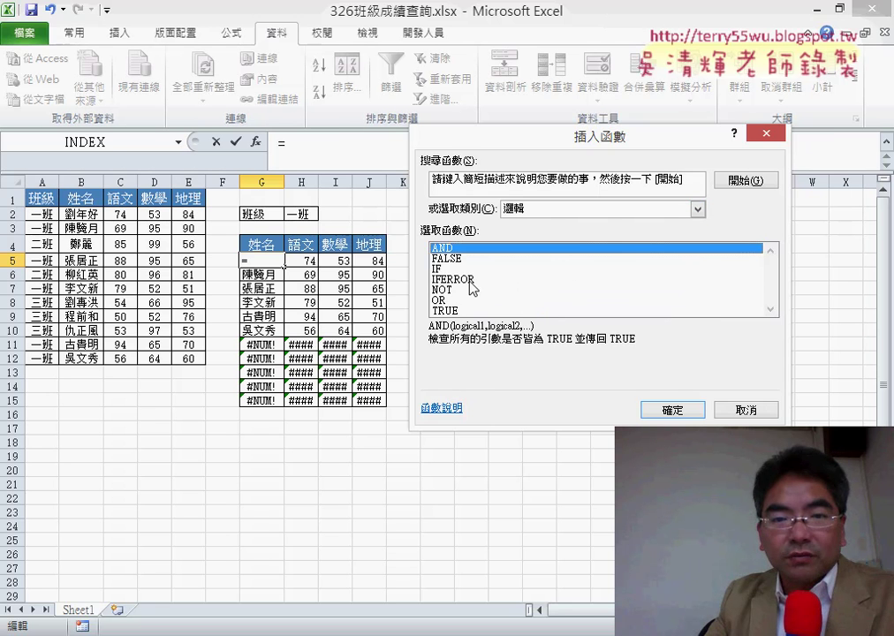
{"action": "double_click", "coordinate": [457, 279]}
Step: Paste the INDEX formula as IFERROR's Value, give Value_if_error "", and enter as an array formula
{"action": "right_click", "coordinate": [503, 224]}
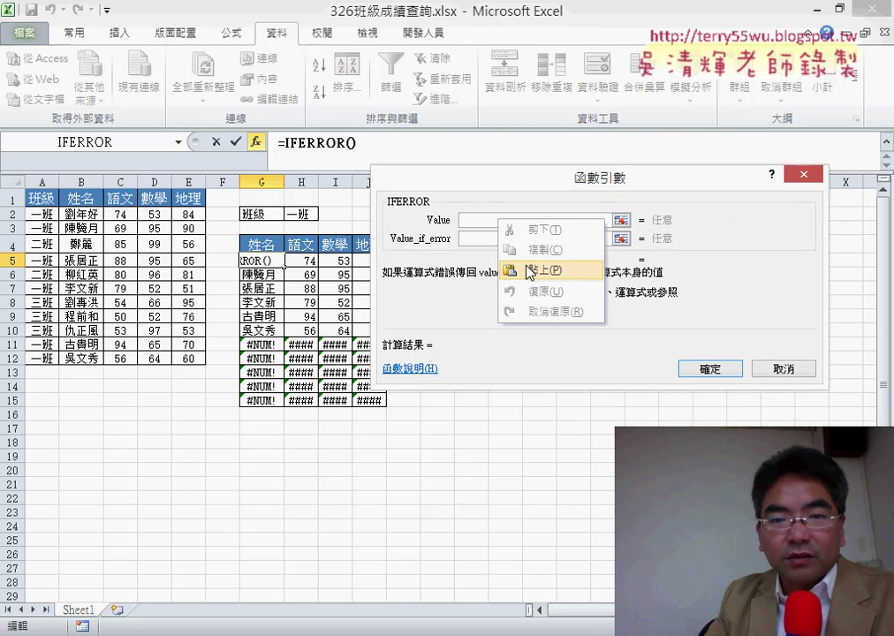
{"action": "left_click", "coordinate": [523, 268]}
{"action": "left_click", "coordinate": [523, 239]}
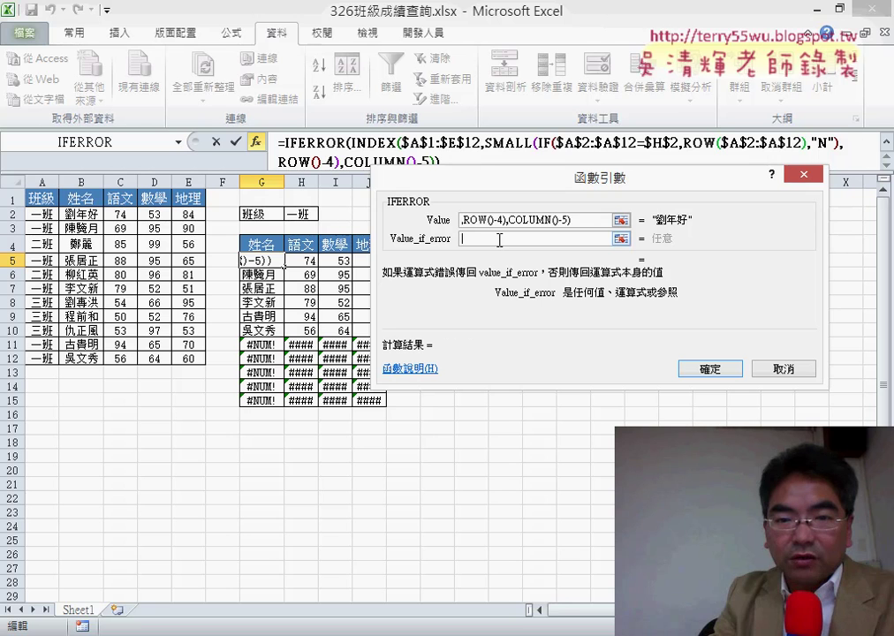
{"action": "type", "text": "\"\""}
{"action": "key", "text": "ctrl+shift+Return"}
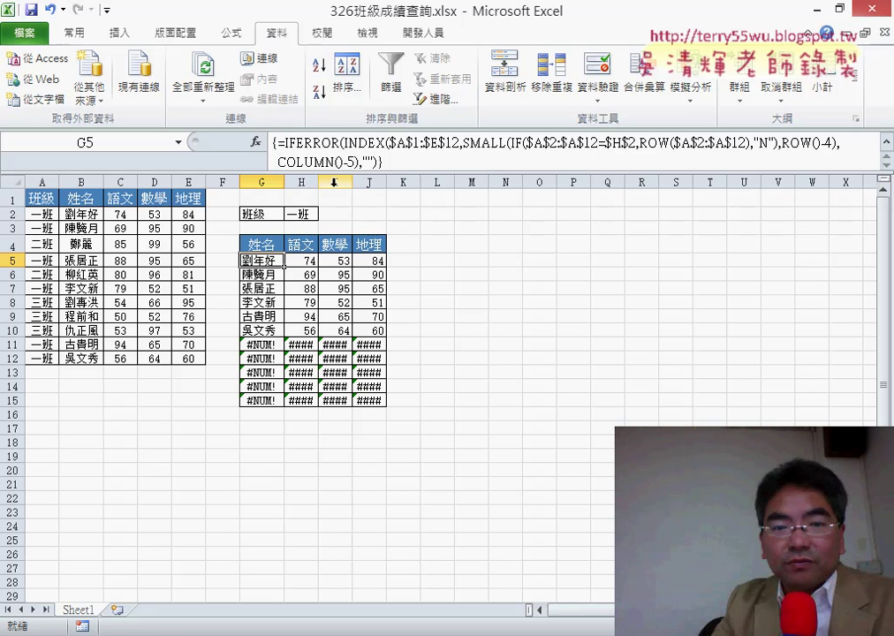
Step: Fill the IFERROR formula over G5:J15, then switch H2 through 二班 to 三班 to list three students
{"action": "mouse_move", "coordinate": [284, 268]}
{"action": "left_mouse_down"}
{"action": "mouse_move", "coordinate": [386, 268]}
{"action": "mouse_move", "coordinate": [392, 403]}
{"action": "left_mouse_up"}
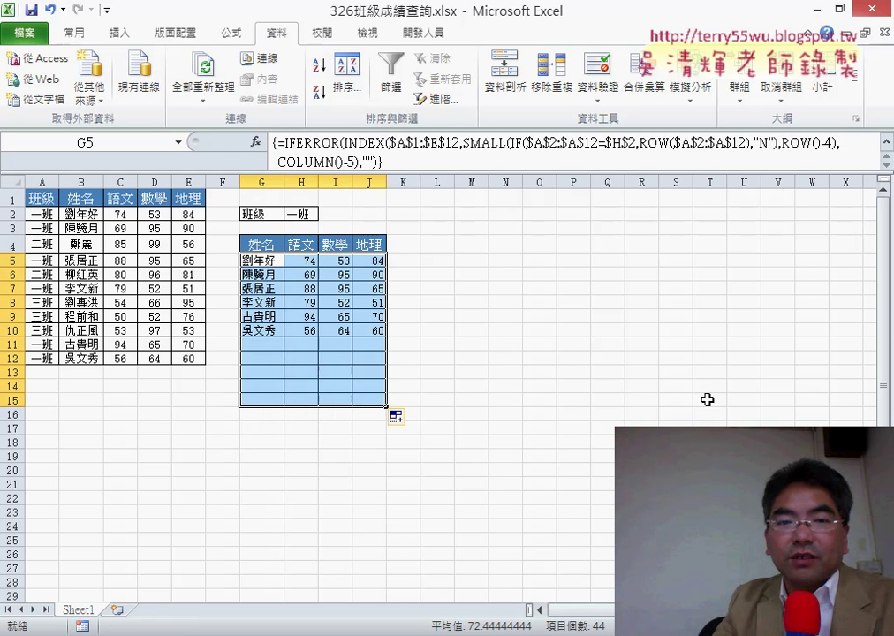
{"action": "left_click", "coordinate": [302, 214]}
{"action": "left_click", "coordinate": [325, 215]}
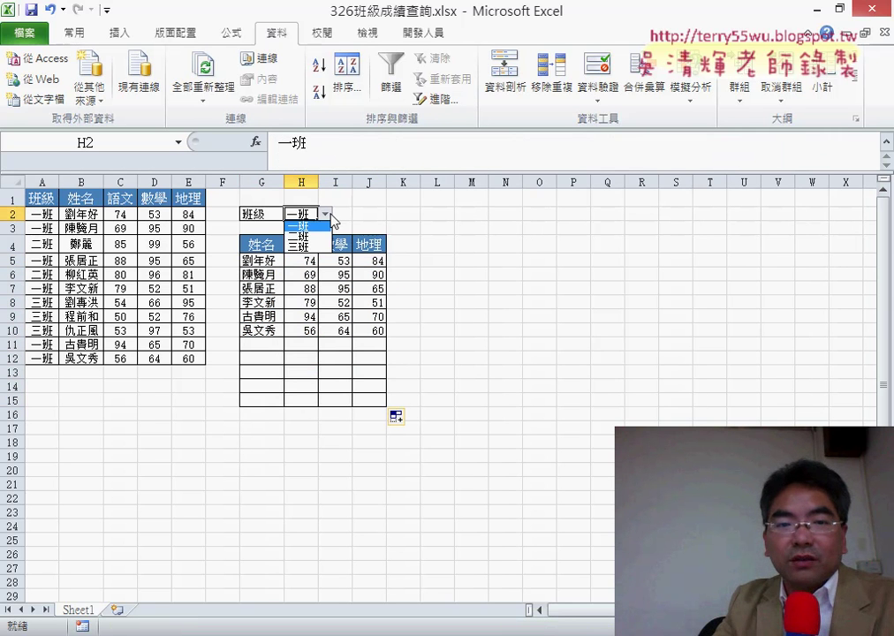
{"action": "left_click", "coordinate": [317, 231]}
{"action": "left_click", "coordinate": [325, 214]}
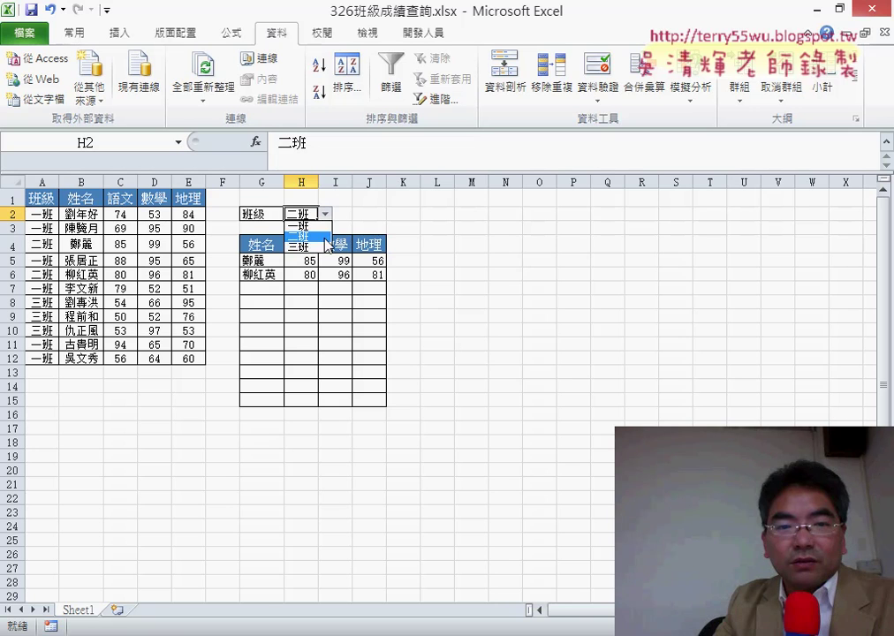
{"action": "left_click", "coordinate": [320, 245]}
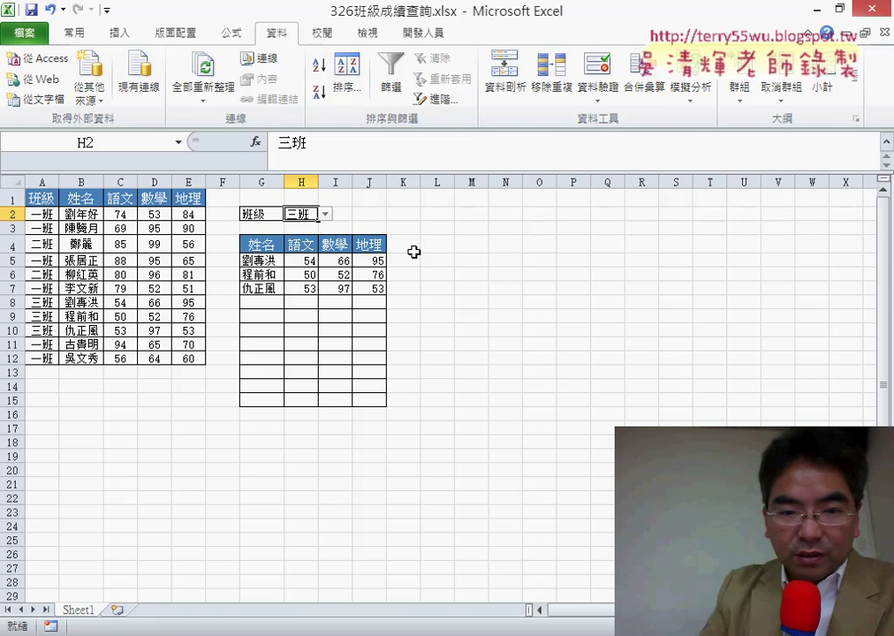
Step: Show the 326班級成績查詢 notes in Chrome at the SMALL(IF(...),ROW()-4) formula example
{"action": "left_click", "coordinate": [345, 635]}
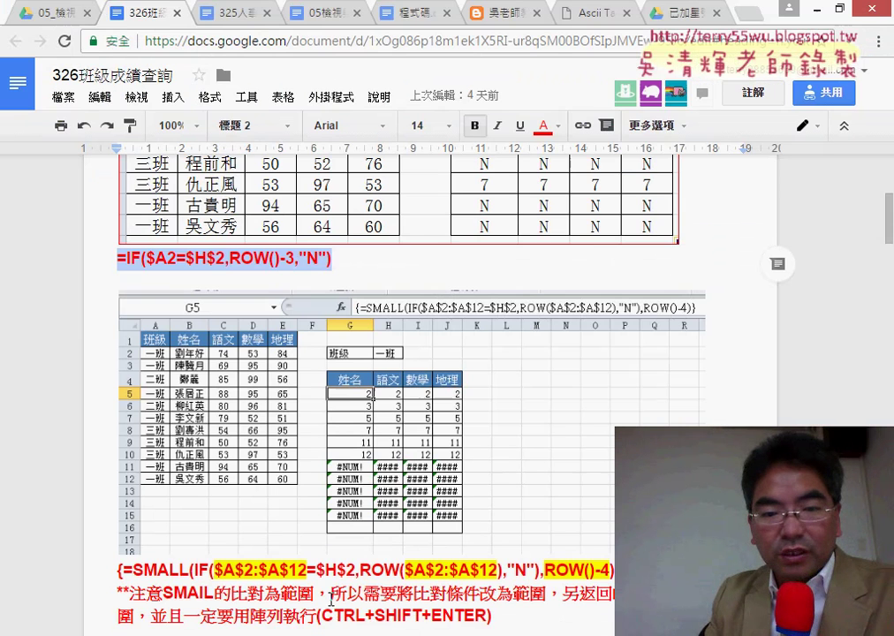
{"action": "scroll", "coordinate": [496, 357], "scroll_direction": "down", "scroll_amount": 2}
{"action": "scroll", "coordinate": [477, 352], "scroll_direction": "down", "scroll_amount": 2}
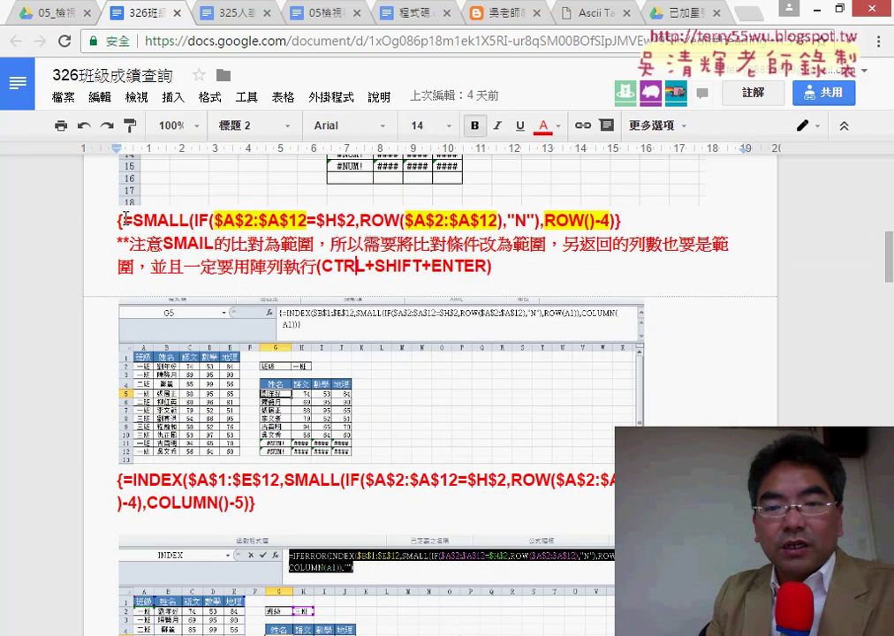
{"action": "scroll", "coordinate": [609, 318], "scroll_direction": "up", "scroll_amount": 2}
{"action": "scroll", "coordinate": [592, 339], "scroll_direction": "up", "scroll_amount": 1}
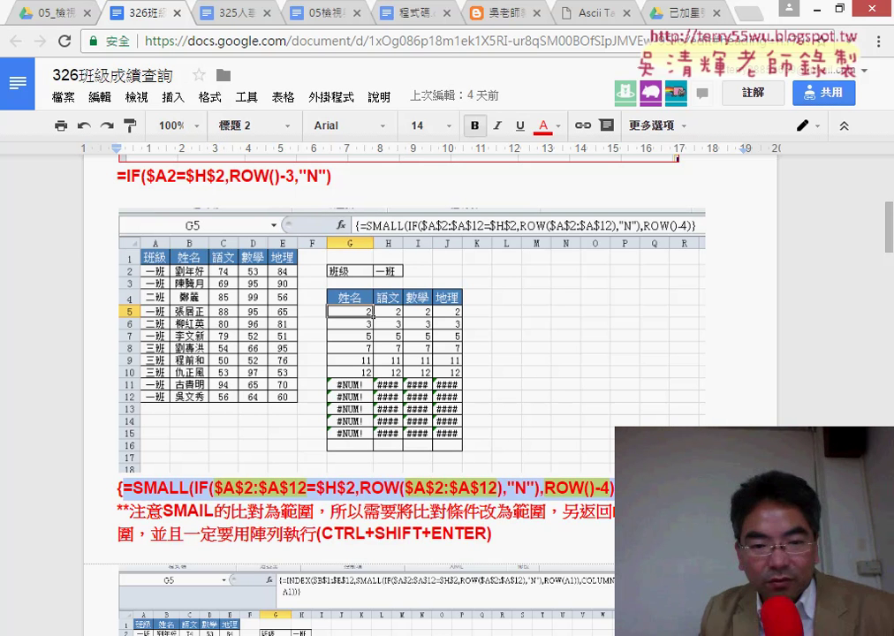
Step: Scroll the notes past the INDEX, IFERROR and INDIRECT examples to the Public Sub 班級() VBA macro
{"action": "scroll", "coordinate": [290, 342], "scroll_direction": "down", "scroll_amount": 5}
{"action": "scroll", "coordinate": [290, 342], "scroll_direction": "down", "scroll_amount": 5}
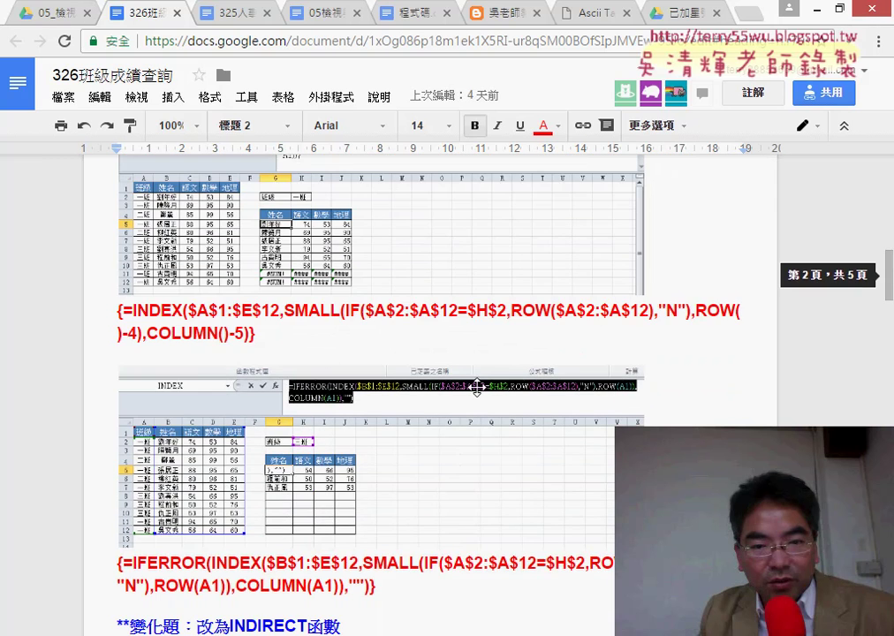
{"action": "scroll", "coordinate": [279, 455], "scroll_direction": "down", "scroll_amount": 2}
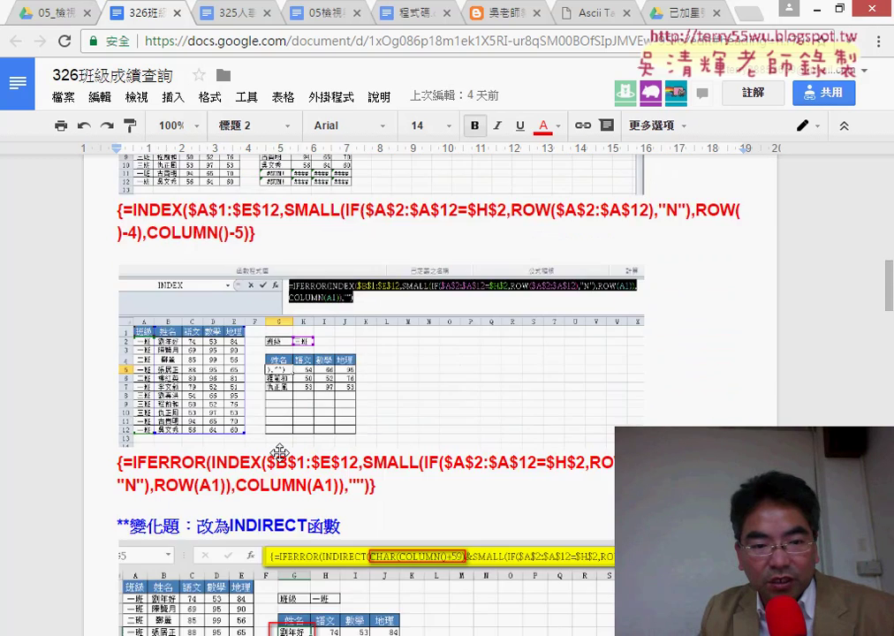
{"action": "scroll", "coordinate": [281, 452], "scroll_direction": "down", "scroll_amount": 3}
{"action": "scroll", "coordinate": [281, 453], "scroll_direction": "down", "scroll_amount": 2}
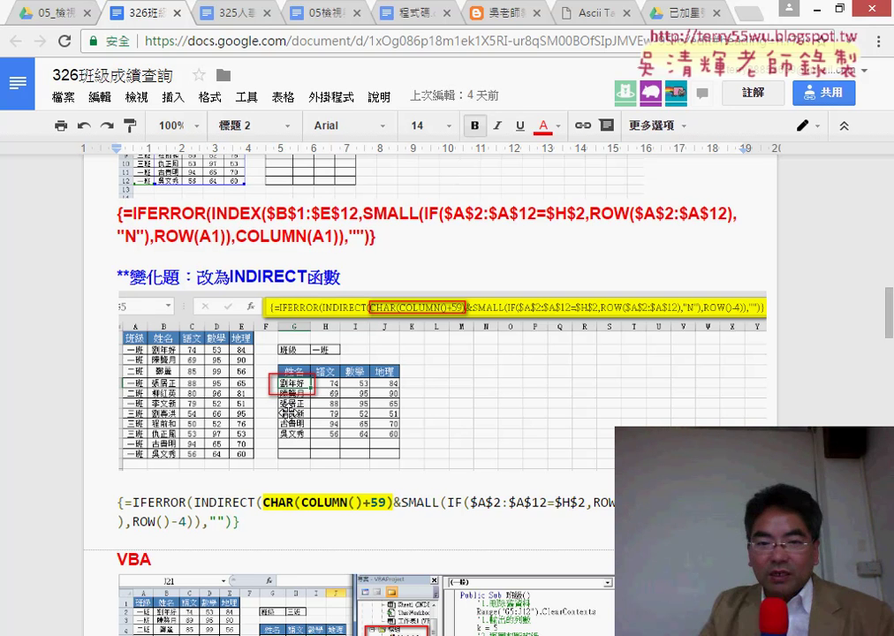
{"action": "scroll", "coordinate": [300, 426], "scroll_direction": "down", "scroll_amount": 5}
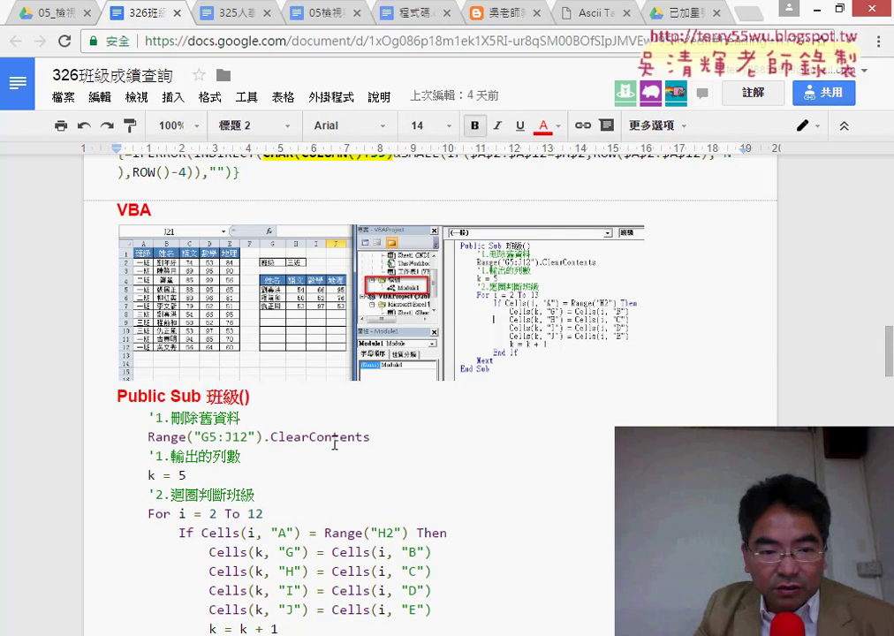
{"action": "scroll", "coordinate": [338, 435], "scroll_direction": "down", "scroll_amount": 2}
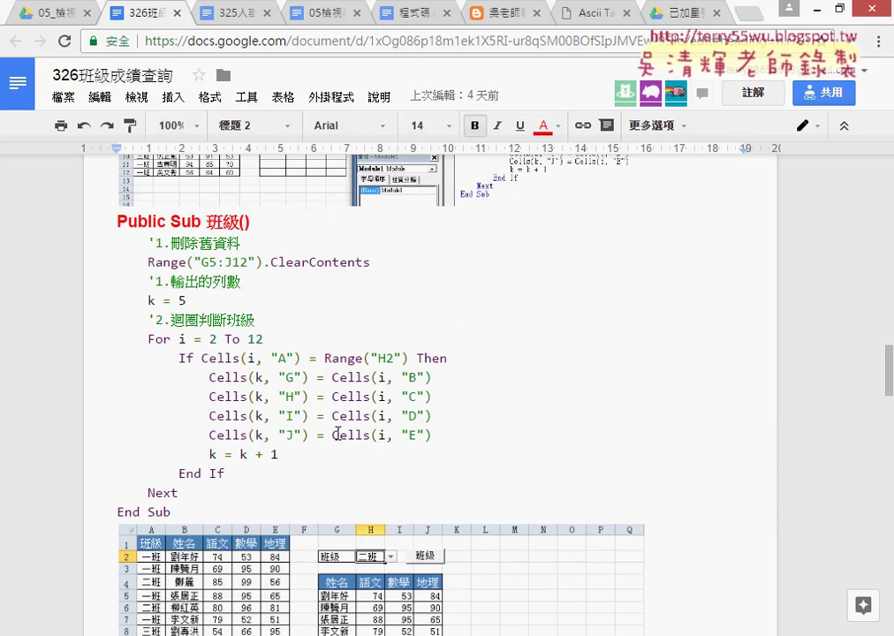